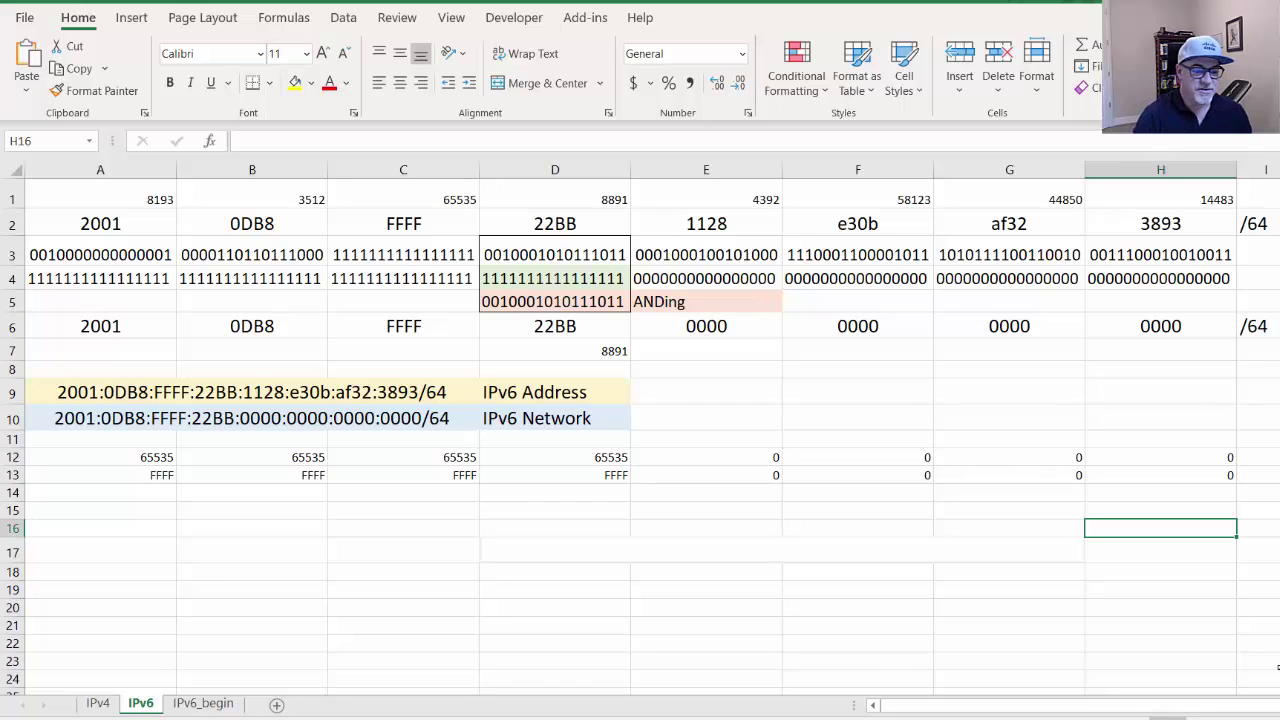
Review the hex conversion formula, the /64 prefix entry and the first four address blocks
click(752, 364)
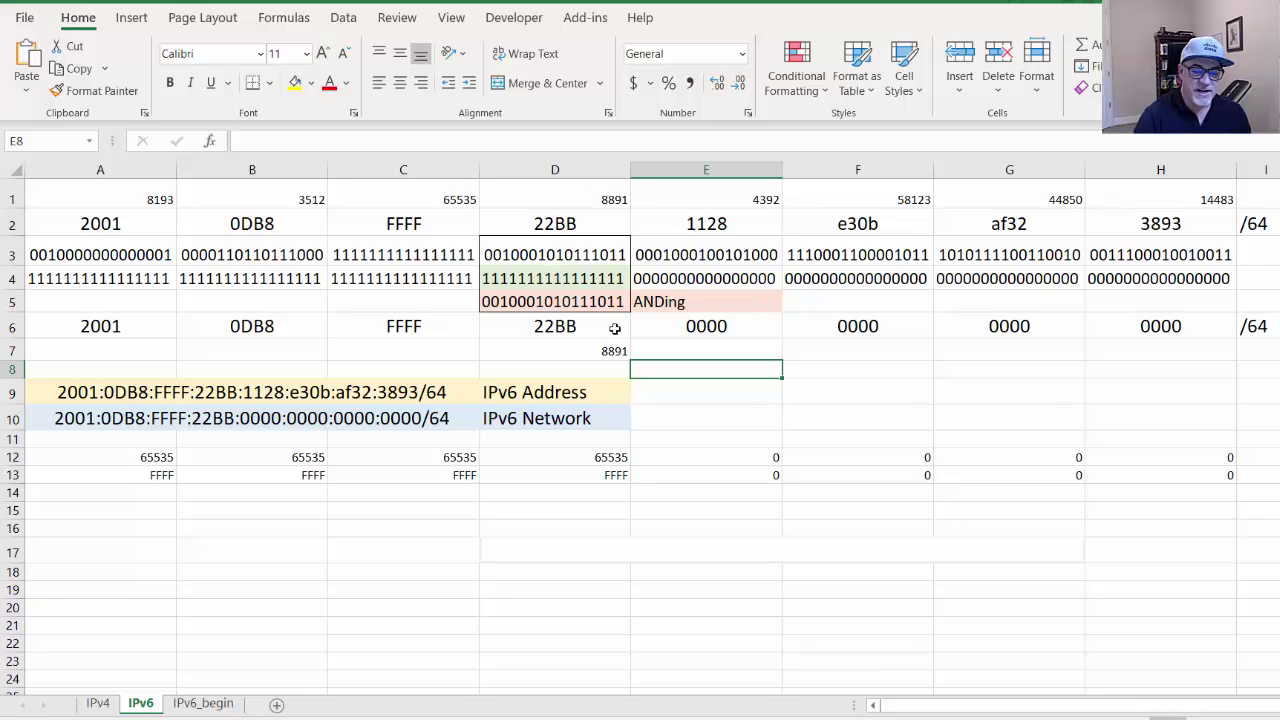
click(543, 218)
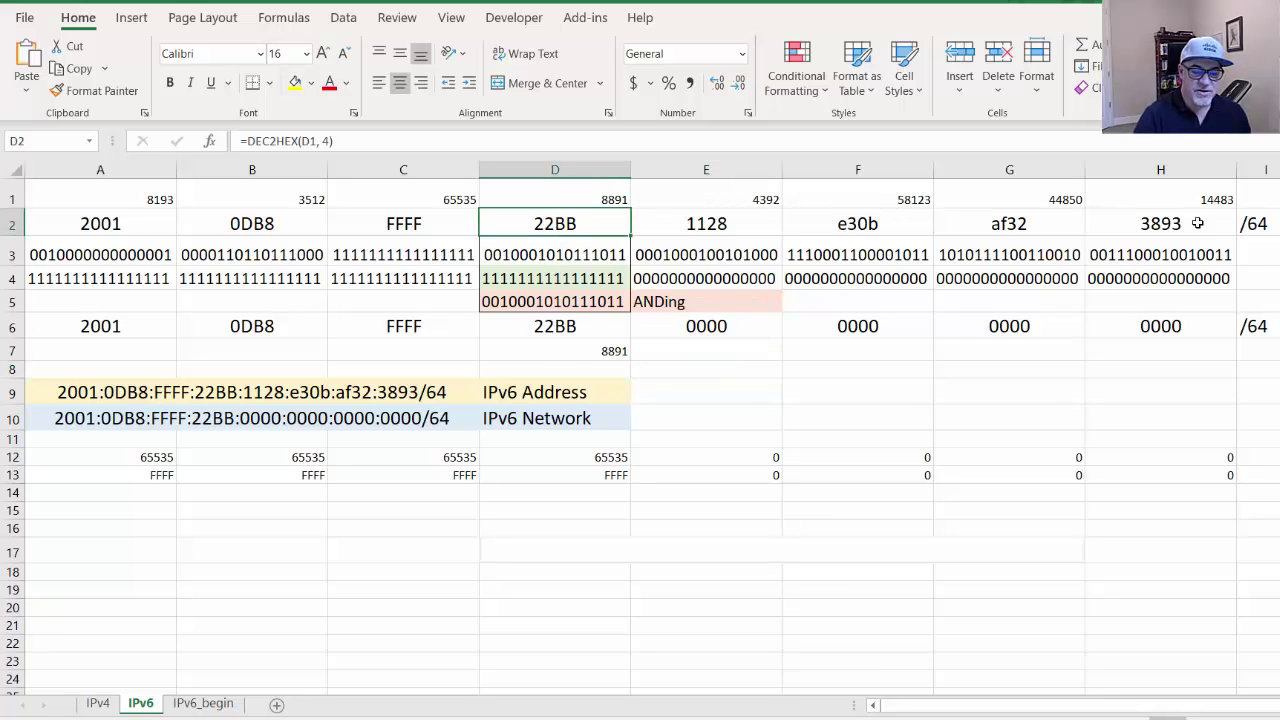
click(1270, 224)
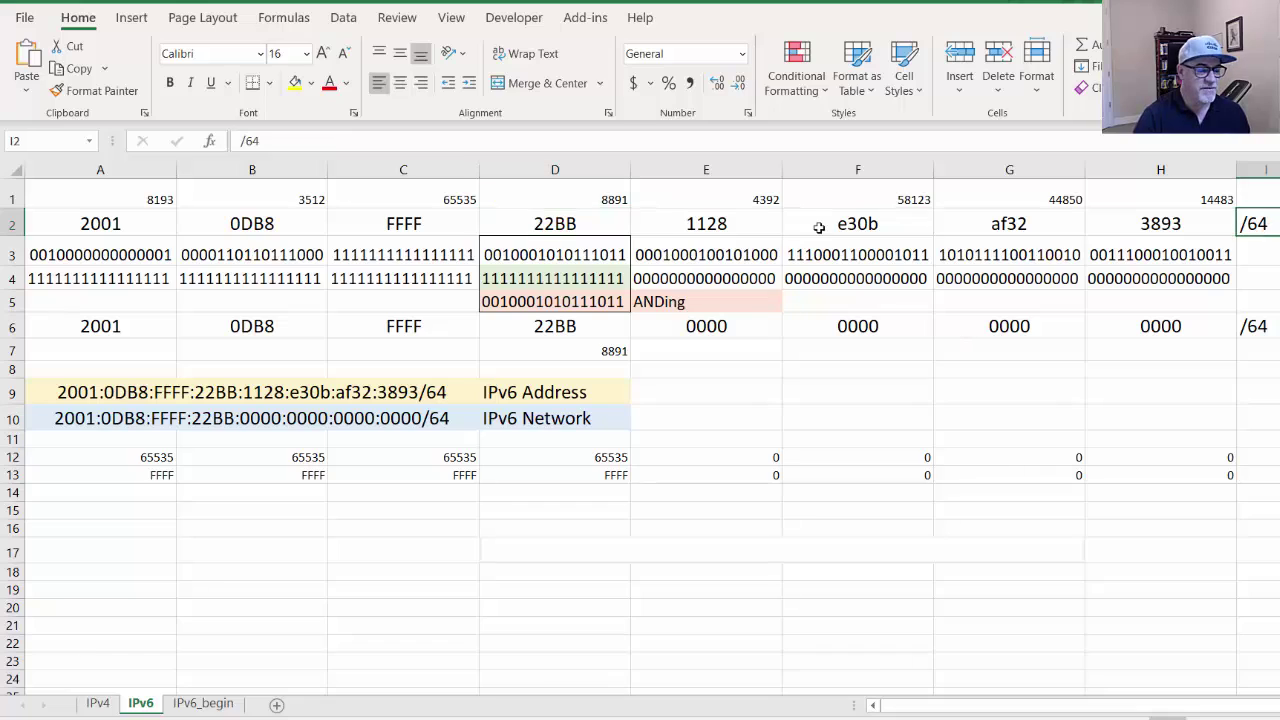
click(581, 225)
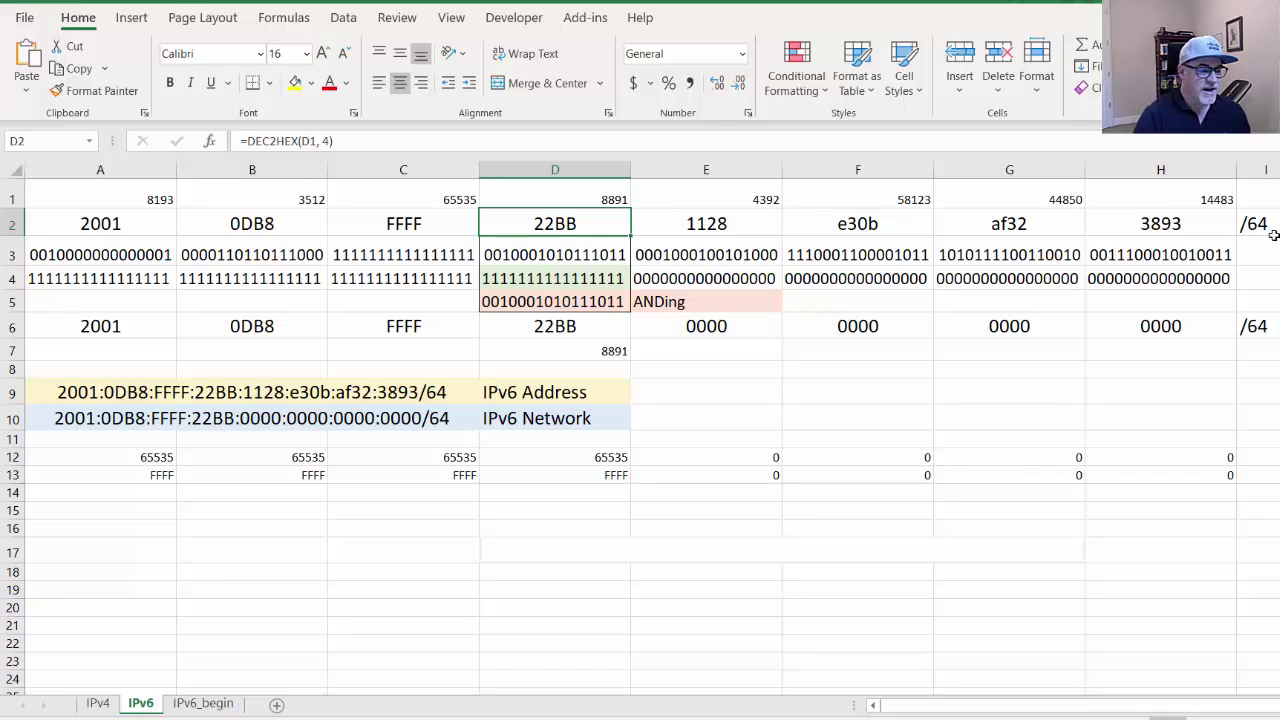
click(122, 226)
drag(530, 225, 134, 228)
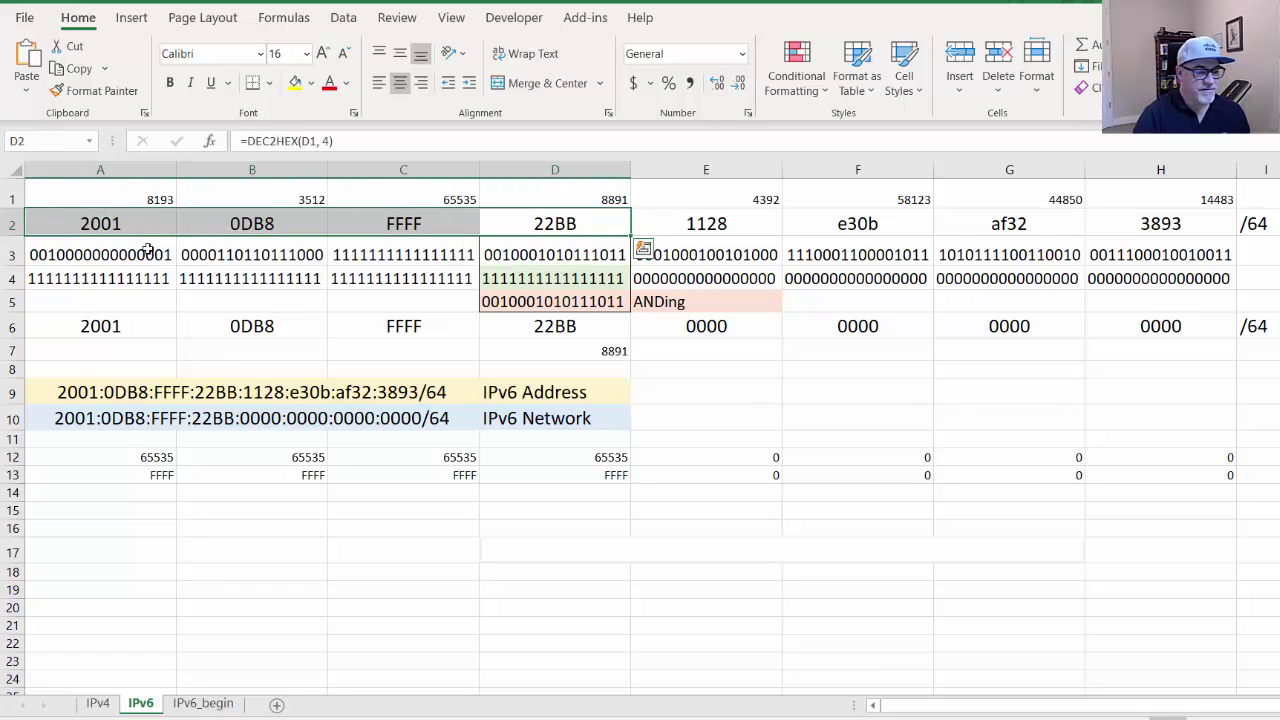
click(575, 218)
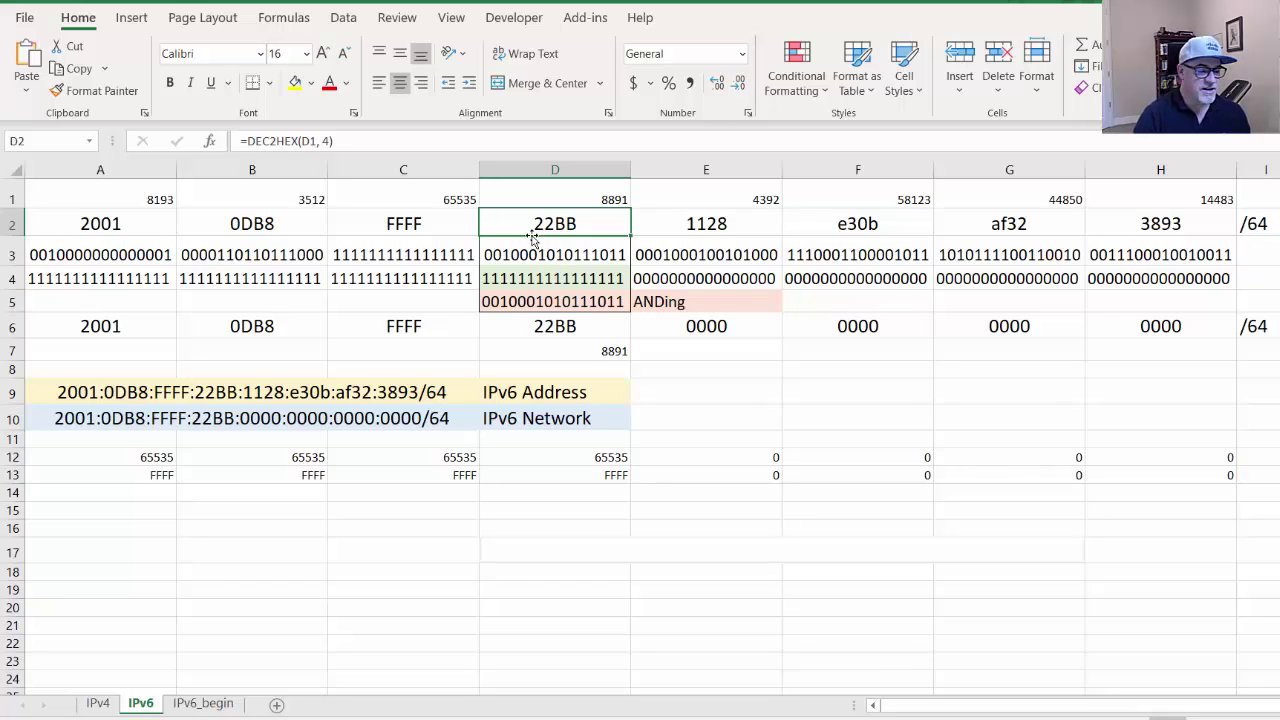
Walk through the binary address and mask rows, the network hex blocks and the address/network labels
click(170, 249)
drag(181, 248, 1135, 257)
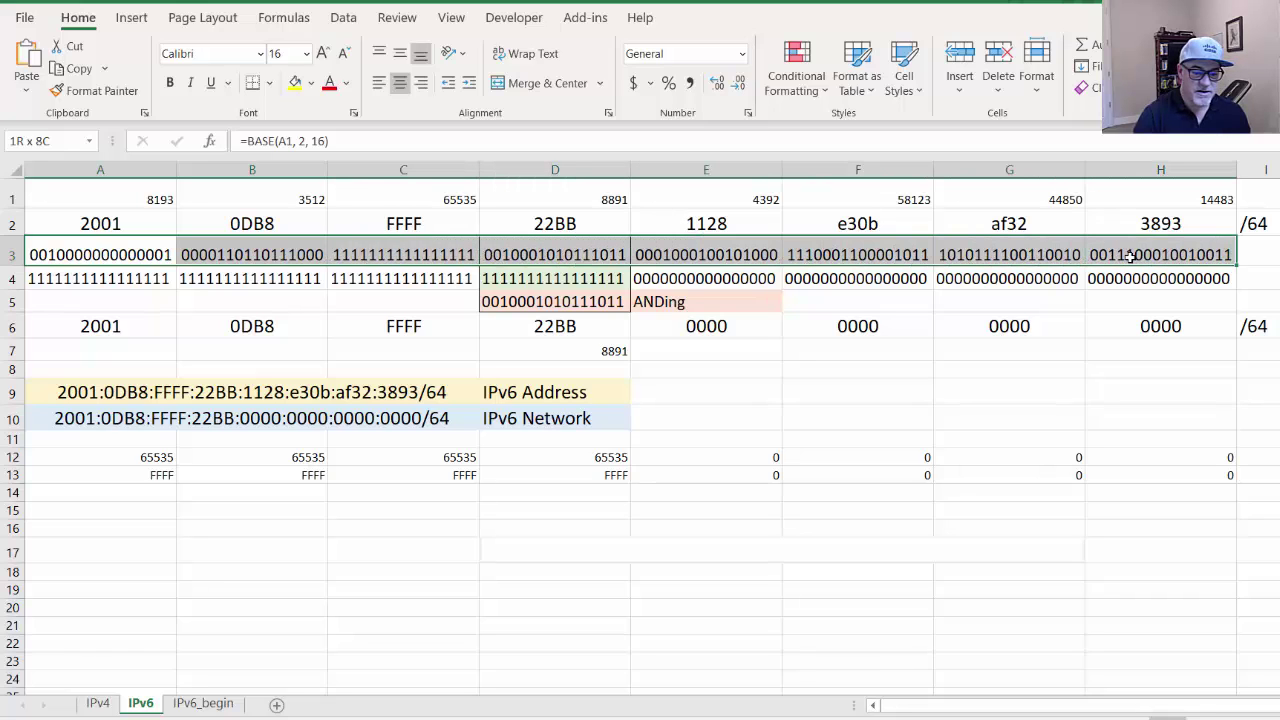
drag(128, 276, 1151, 280)
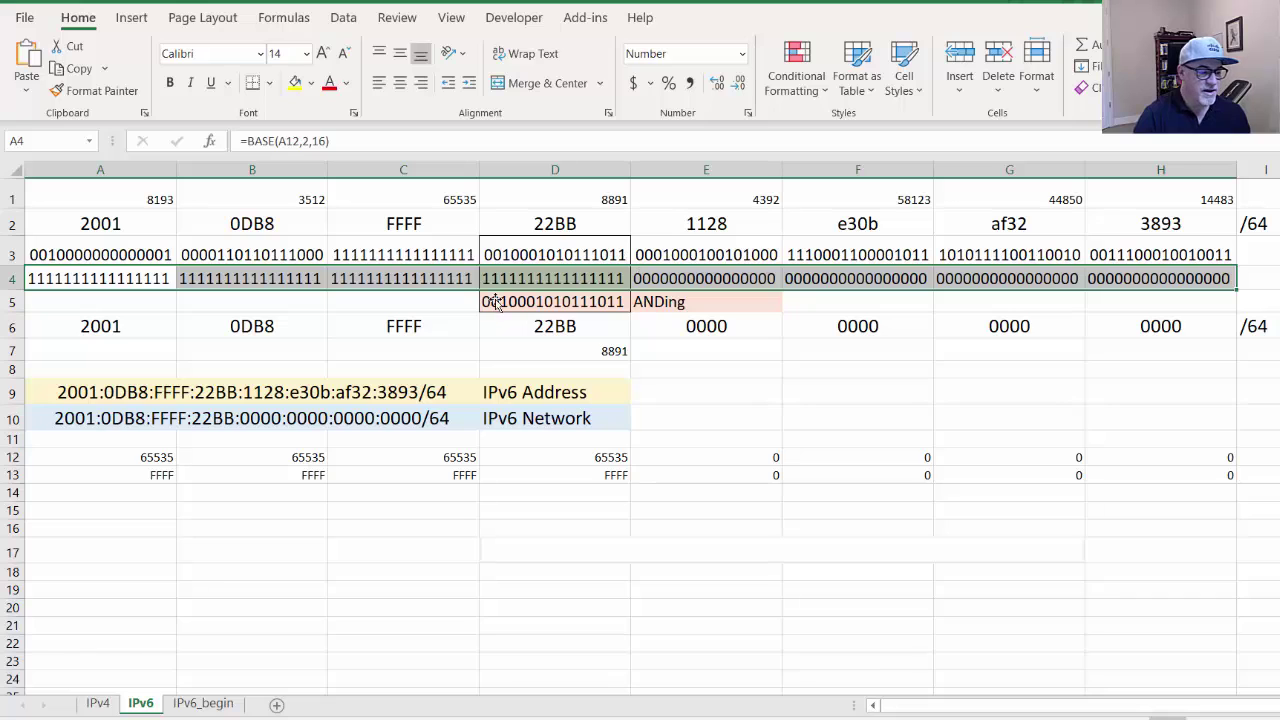
drag(115, 326, 1216, 322)
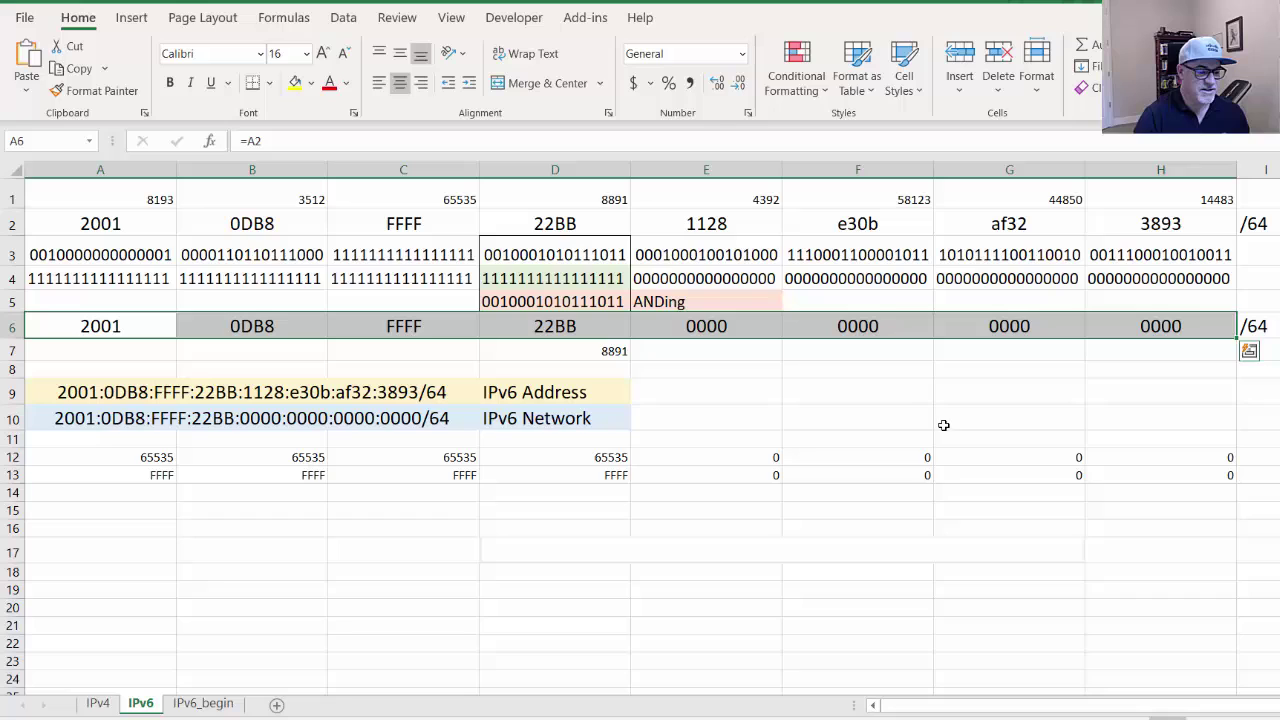
click(320, 393)
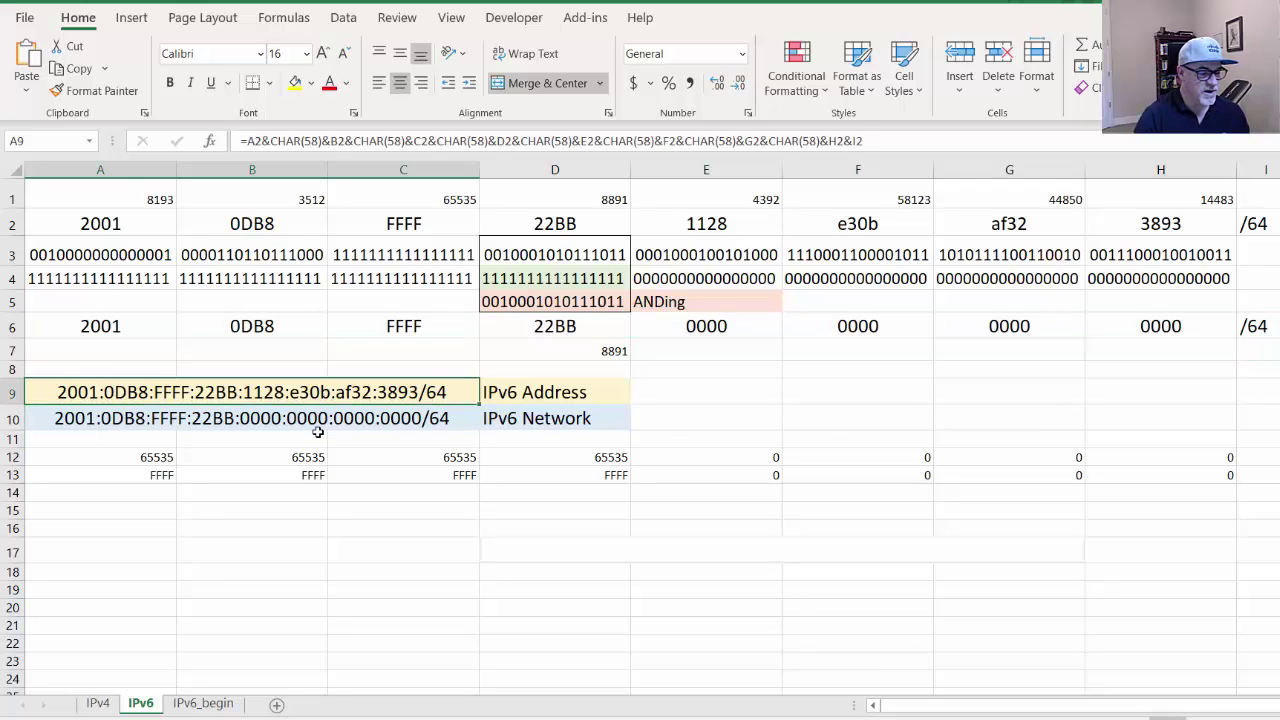
click(318, 432)
click(524, 394)
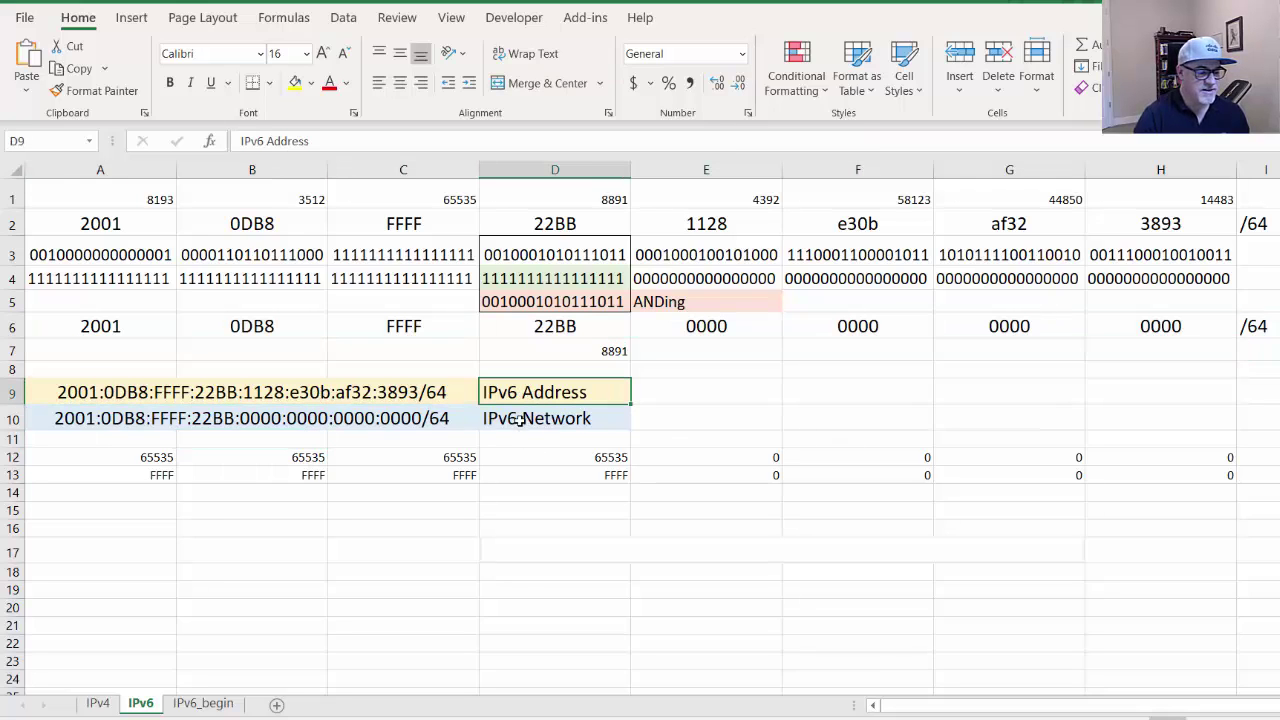
click(519, 420)
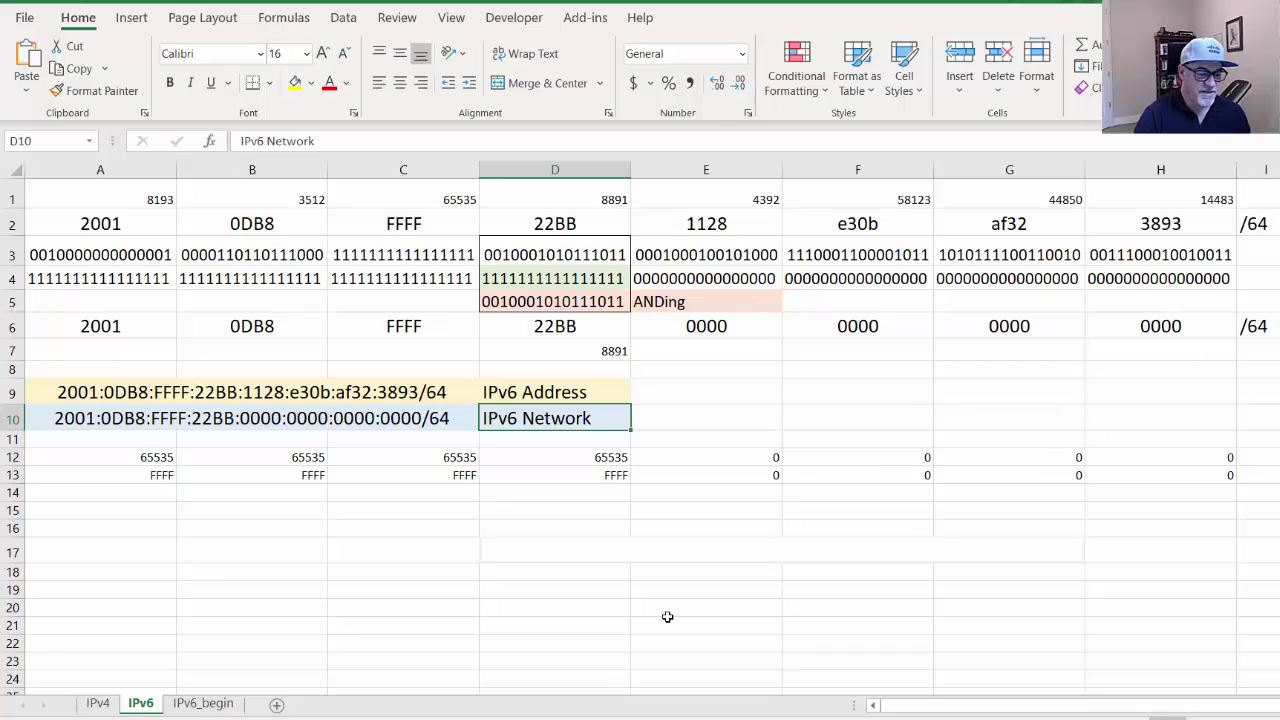
Enter FFF0 as the fourth mask block in D13
click(594, 477)
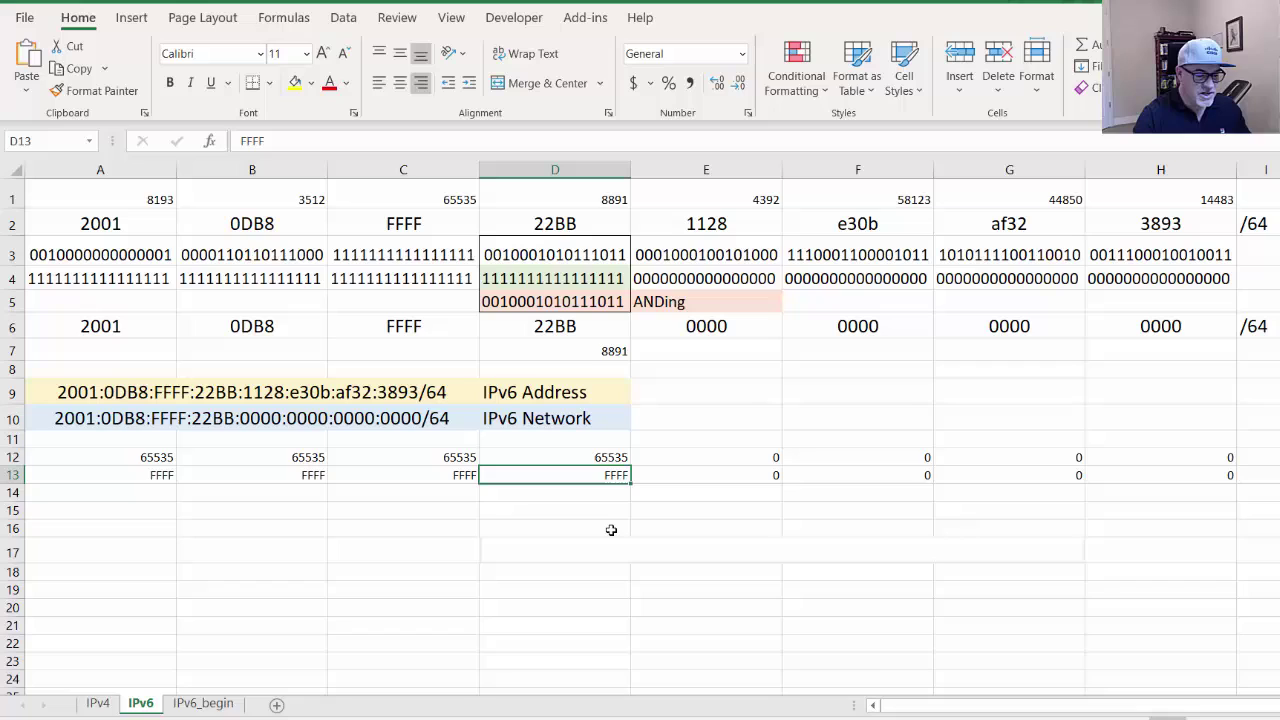
text(F)
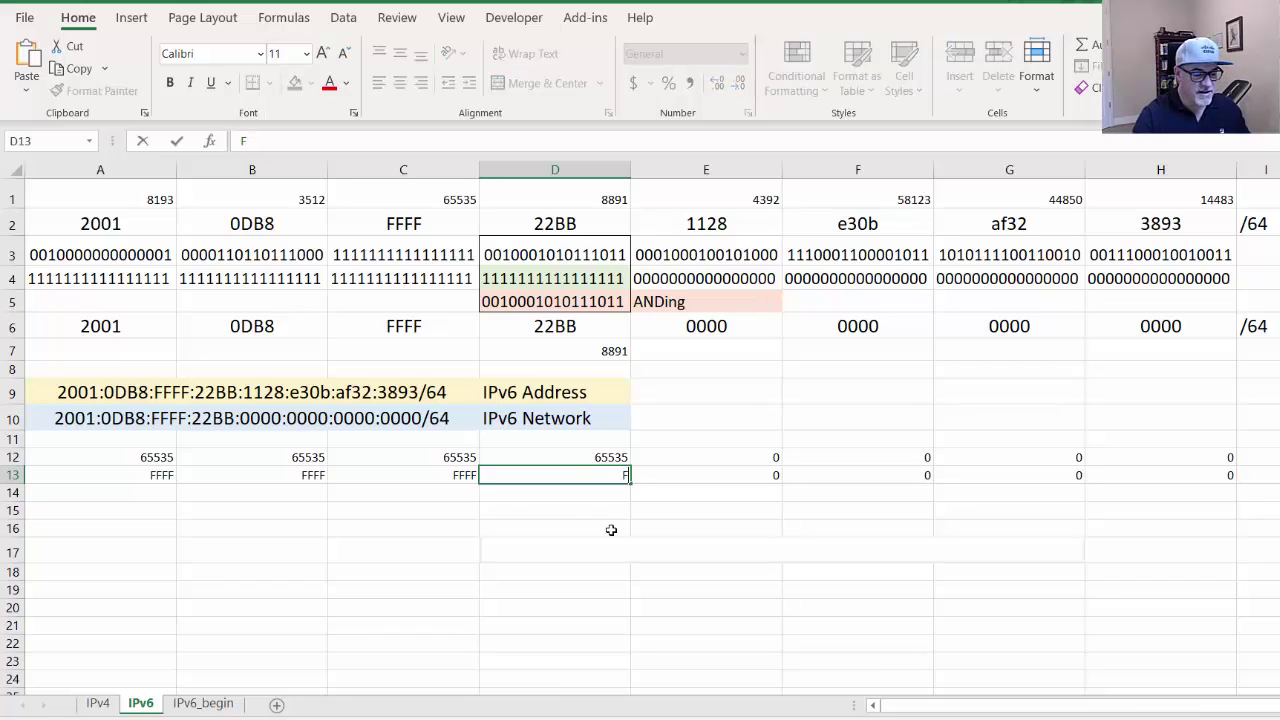
text(FF0)
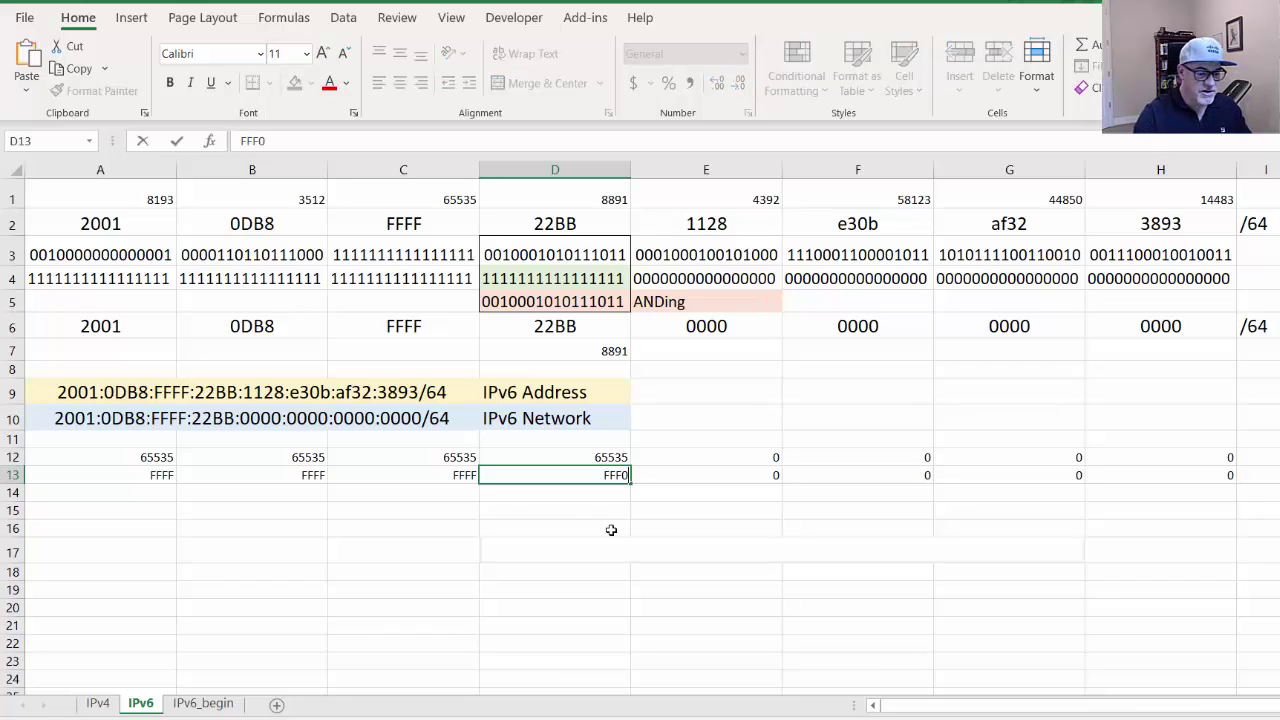
click(594, 505)
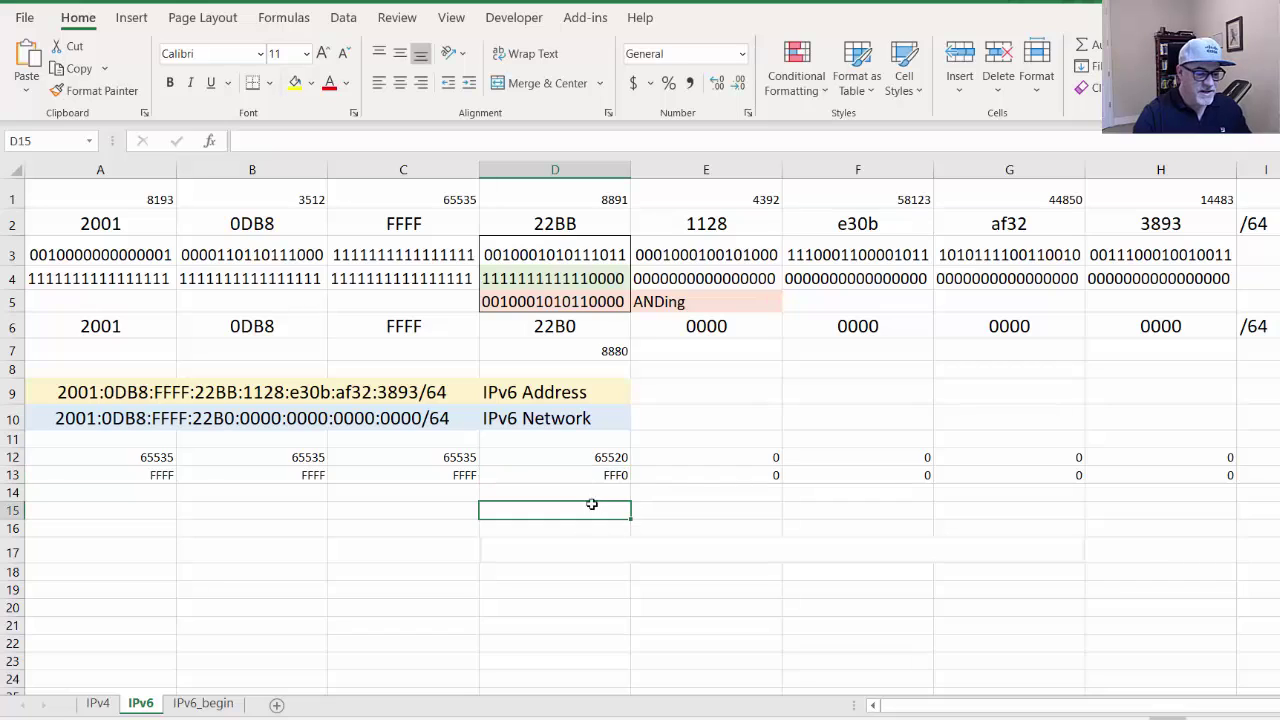
Change the prefix length in I2 and I6 from /64 to /60
double_click(1270, 226)
key(BackSpace)
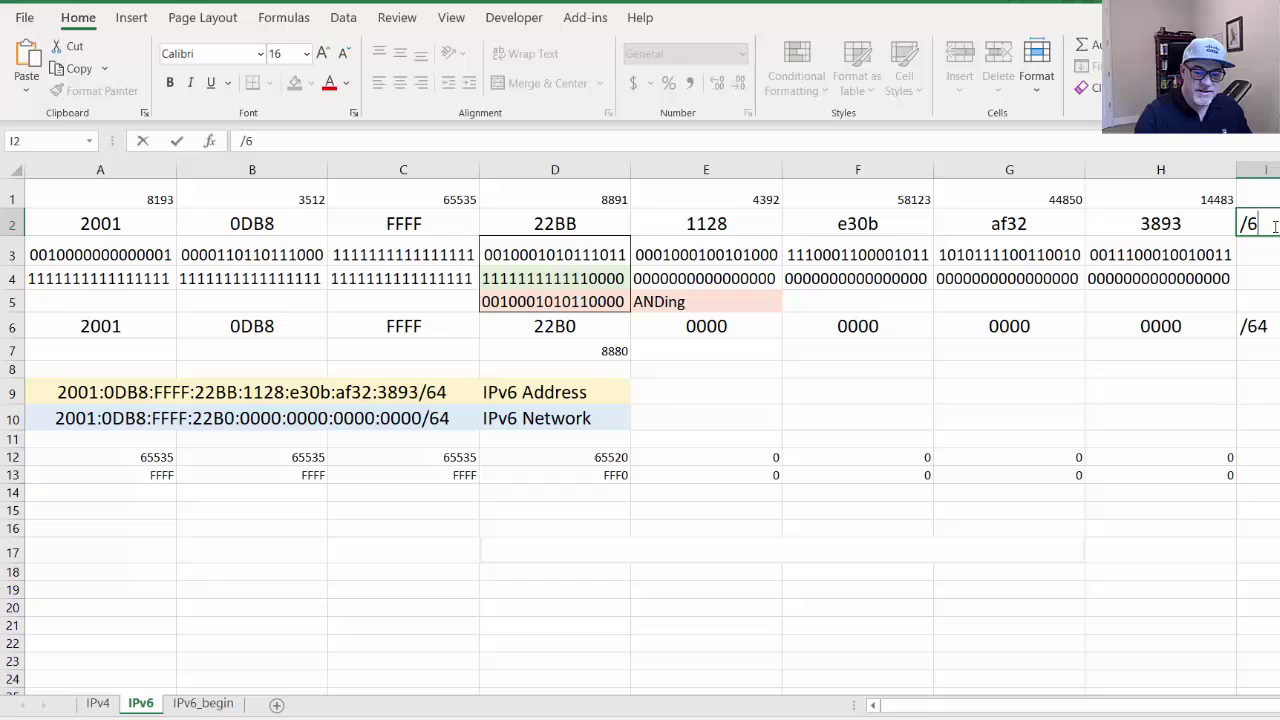
text(0)
click(1270, 326)
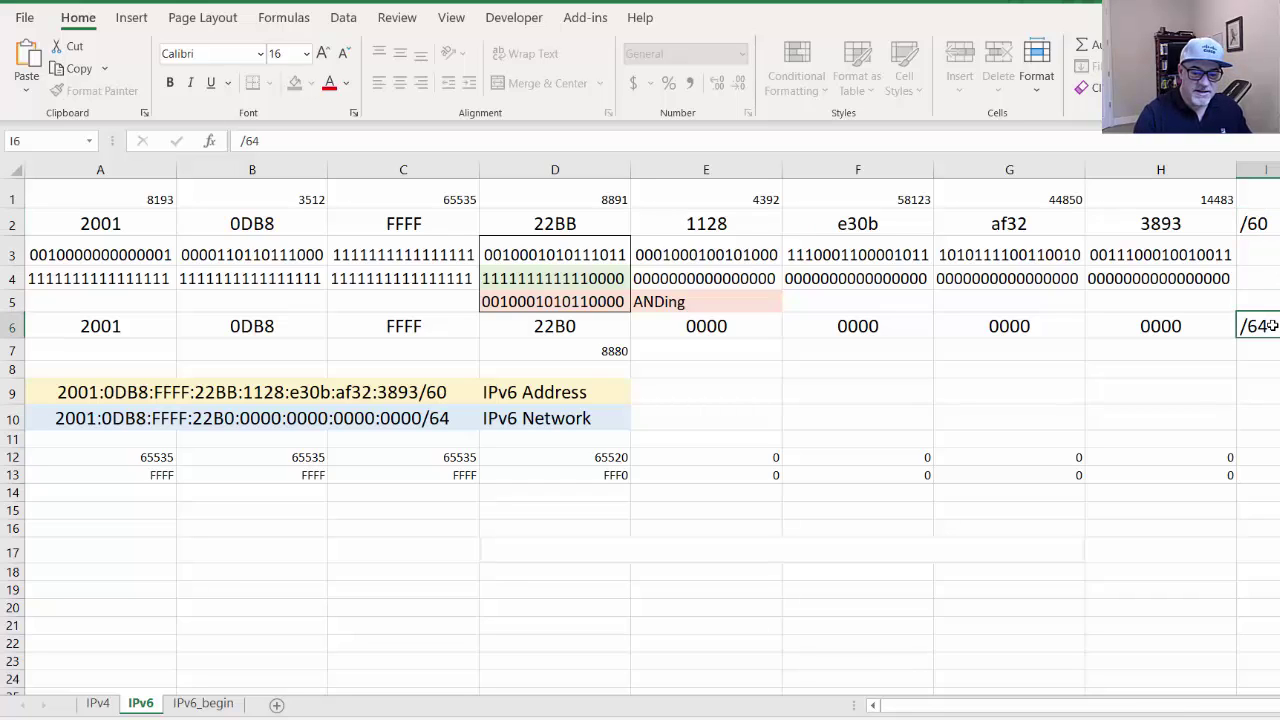
double_click(1272, 326)
key(BackSpace)
text(0)
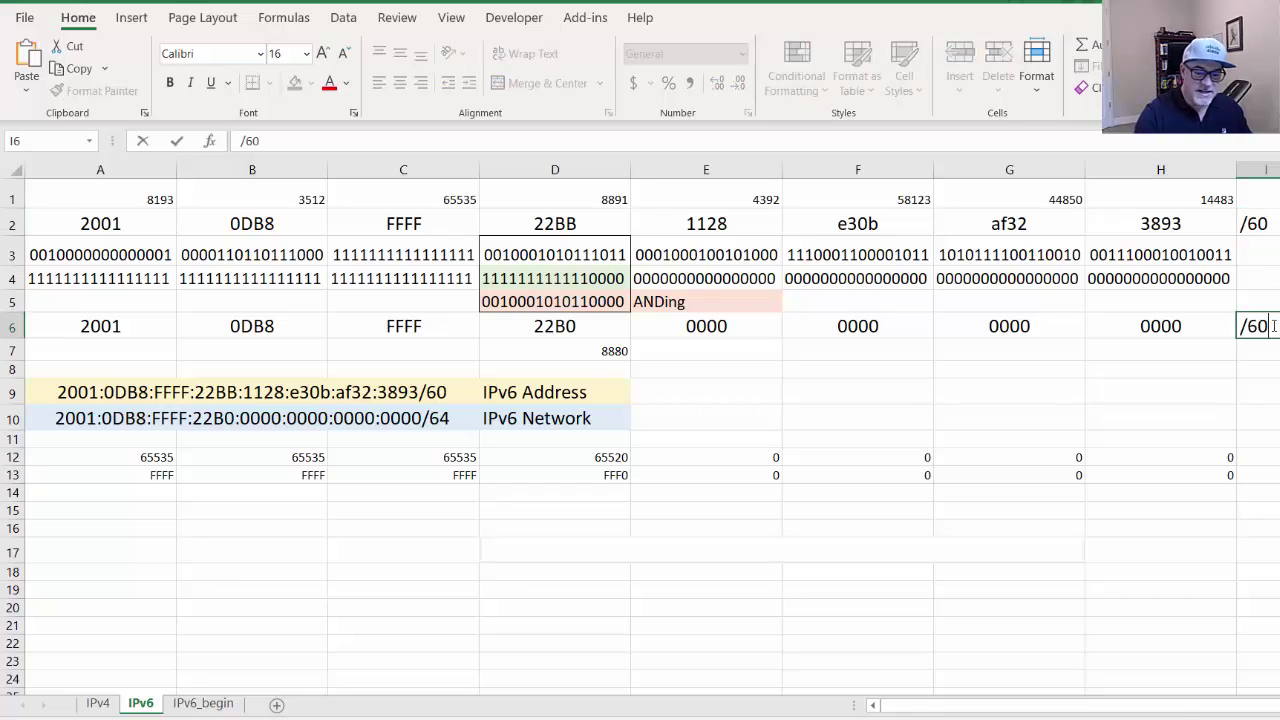
drag(1274, 326, 1098, 392)
click(912, 517)
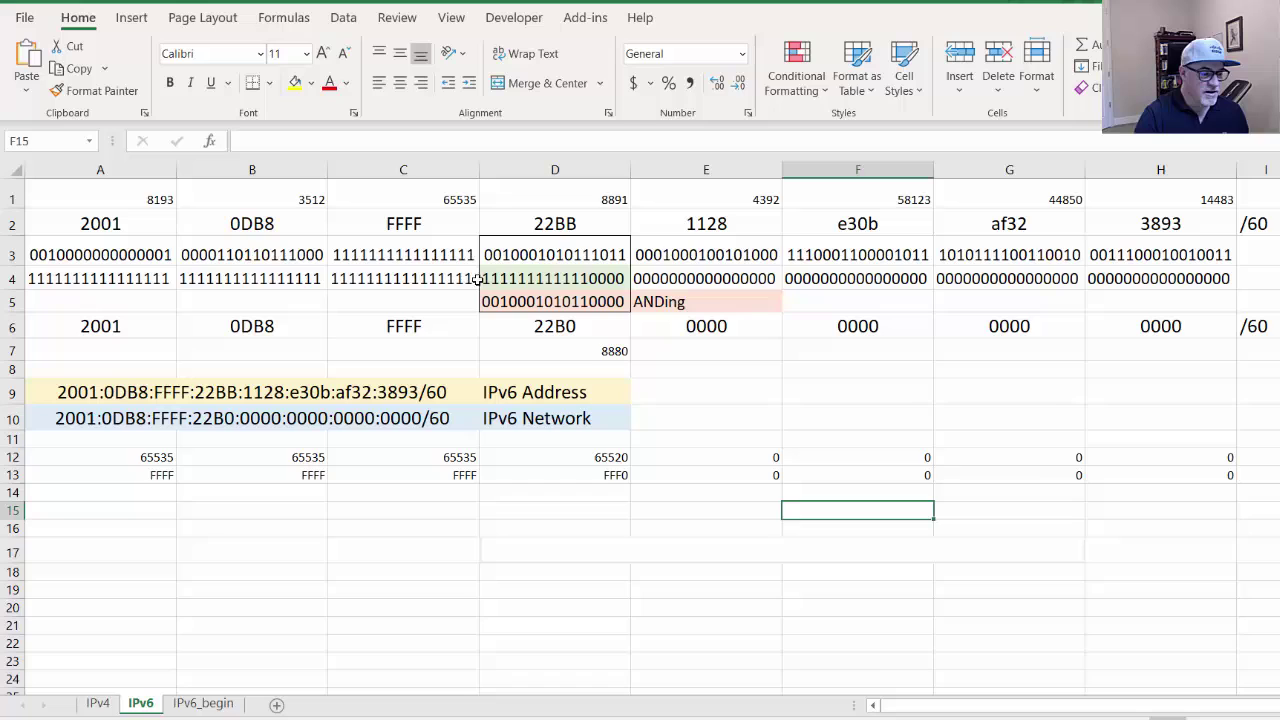
click(138, 279)
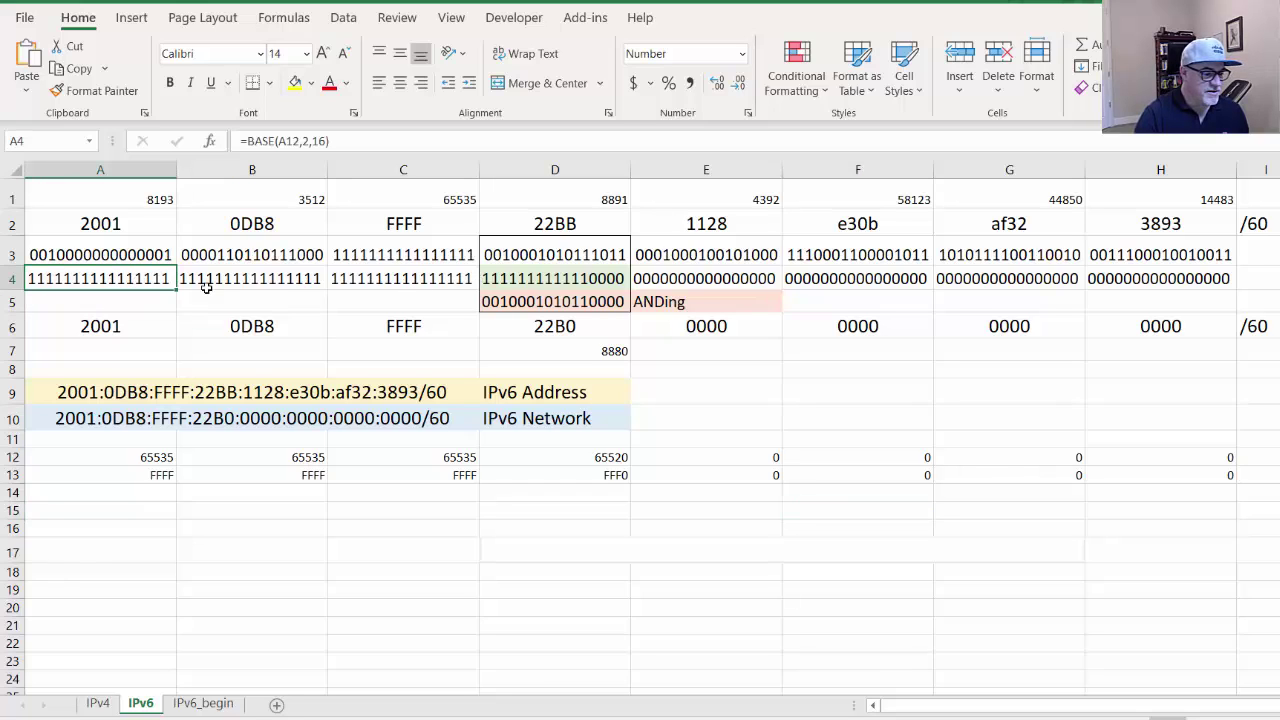
click(263, 279)
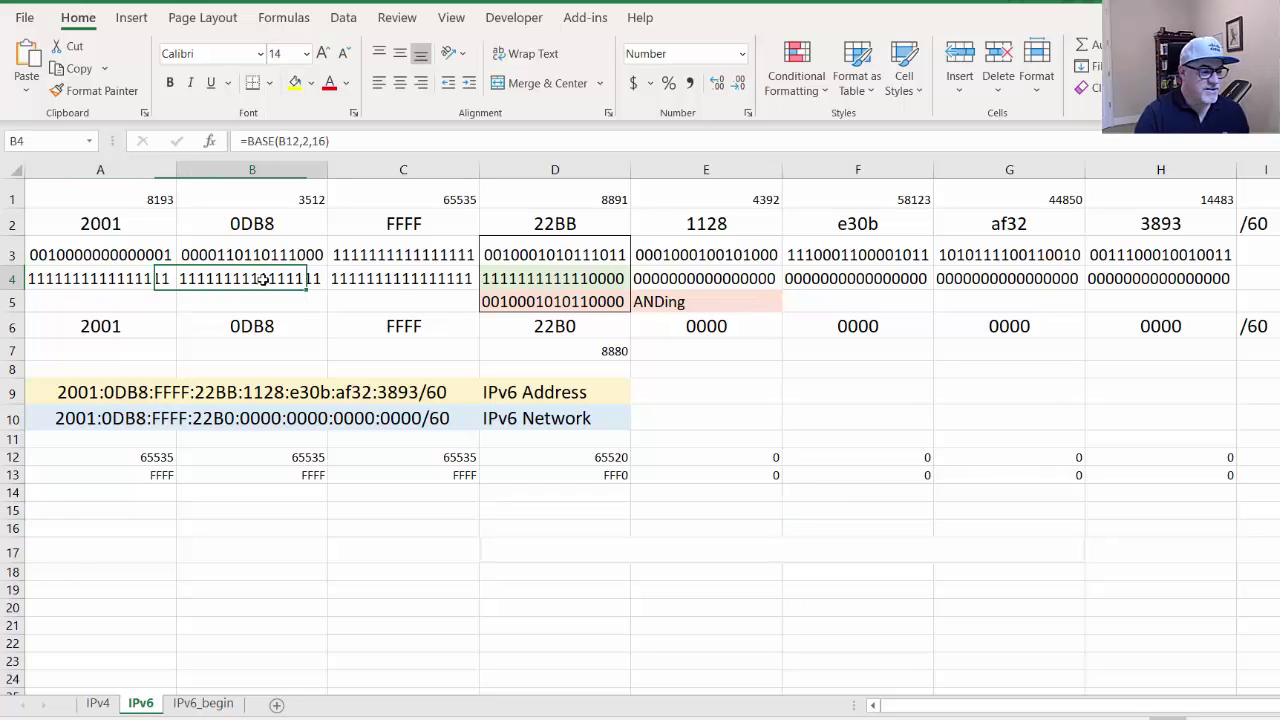
click(383, 280)
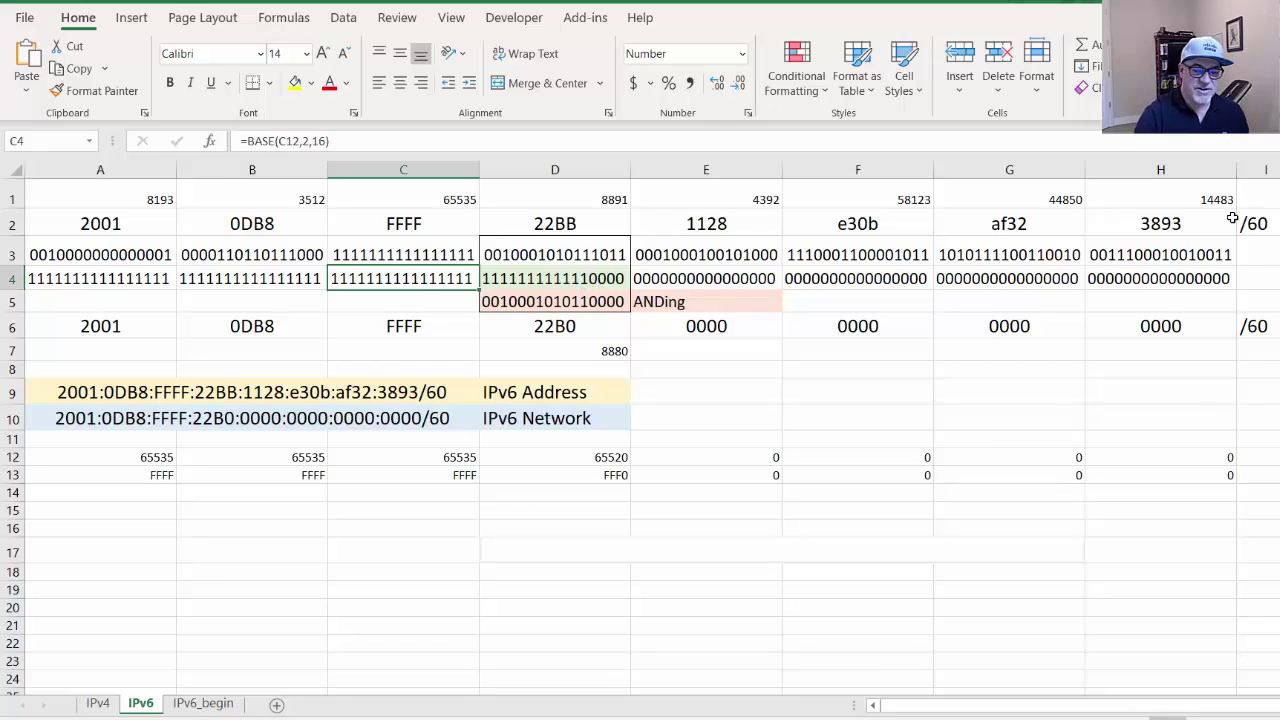
click(597, 280)
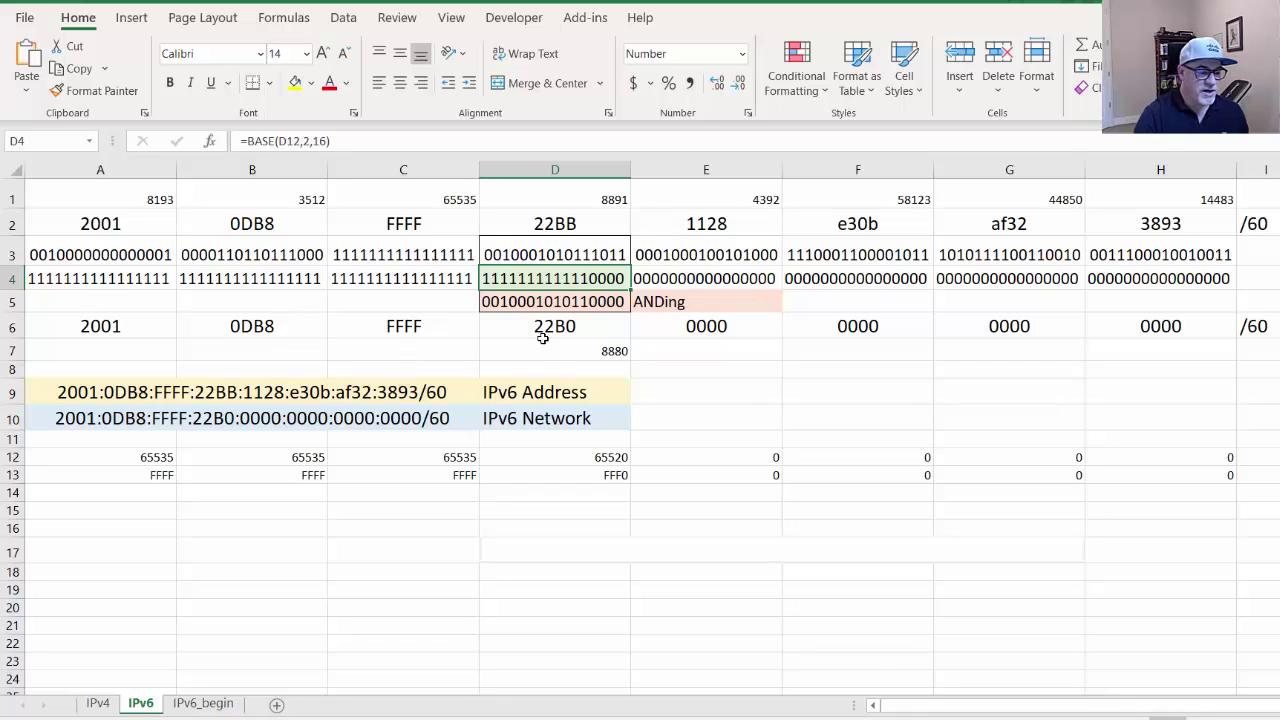
click(576, 331)
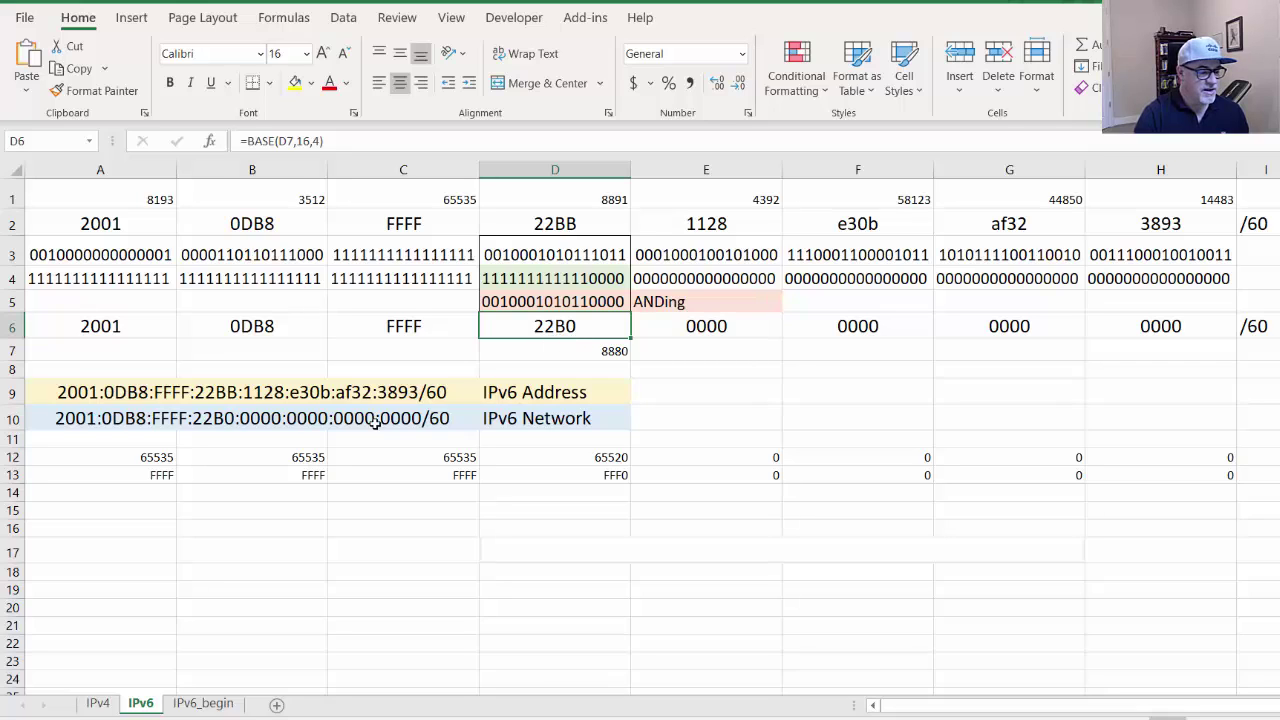
click(240, 396)
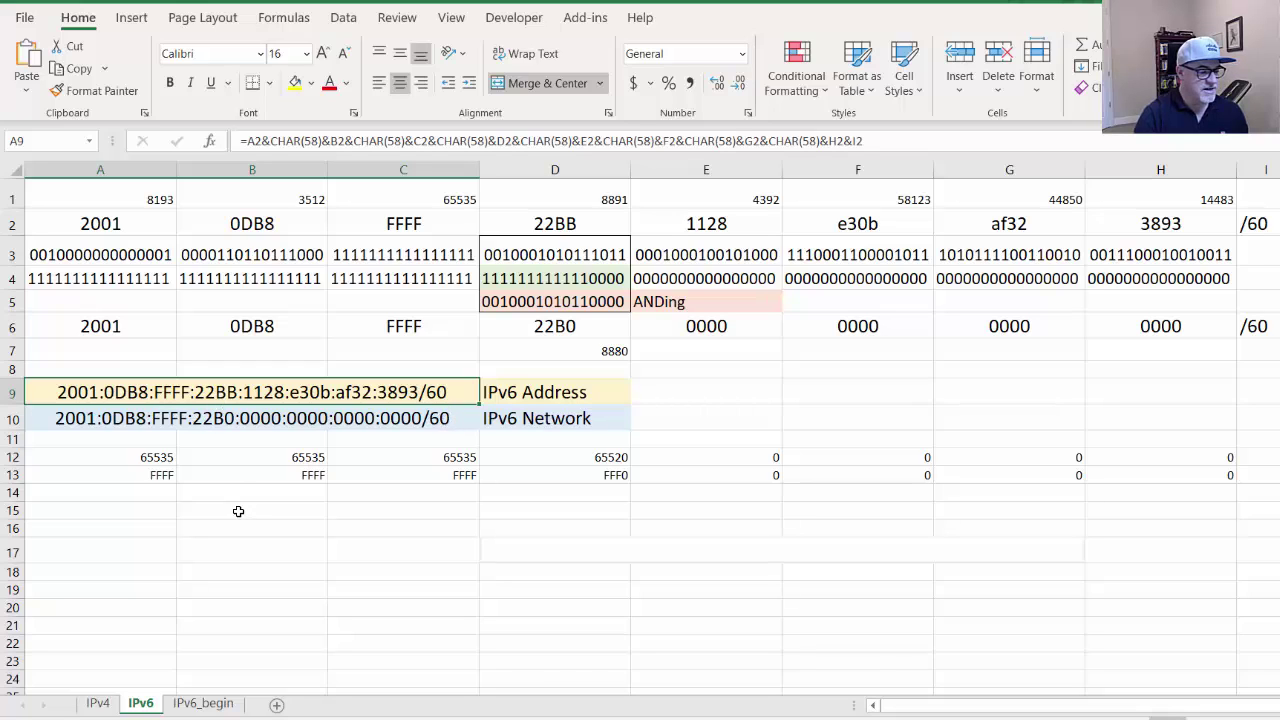
click(249, 418)
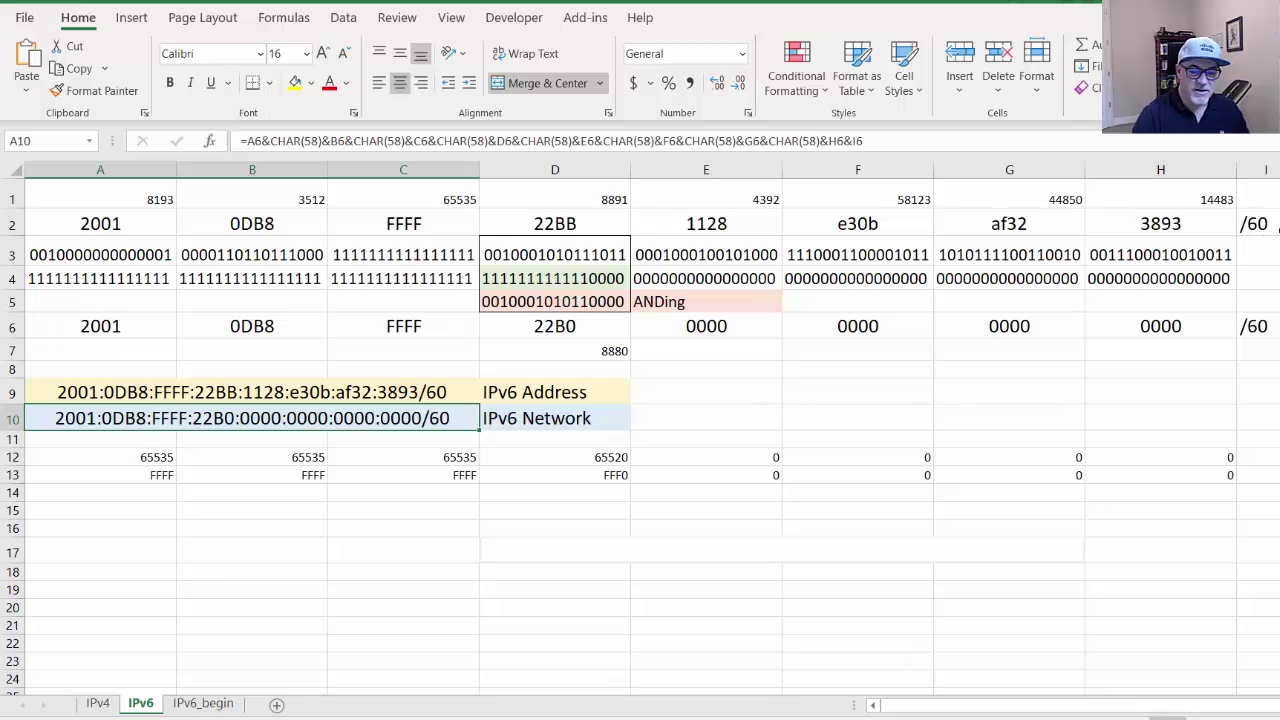
Change the prefix length in I2 and I6 from /60 to /61
click(1272, 219)
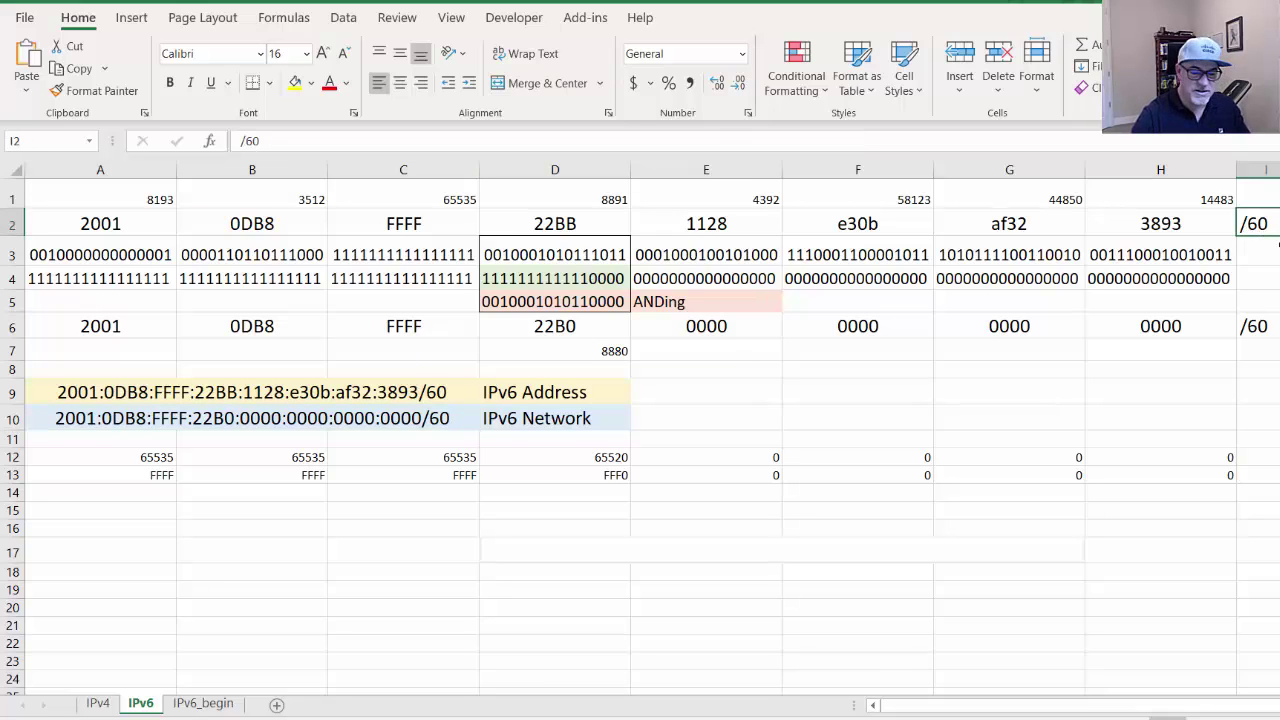
double_click(1275, 228)
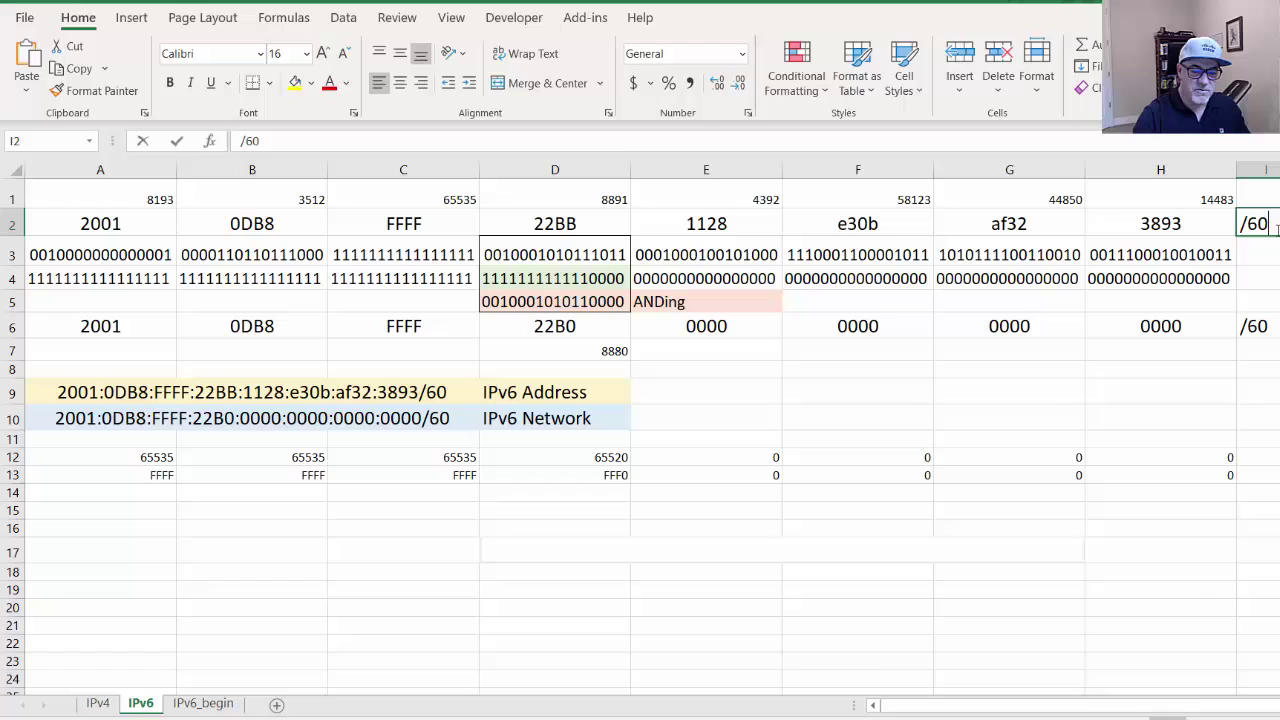
key(BackSpace)
text(1)
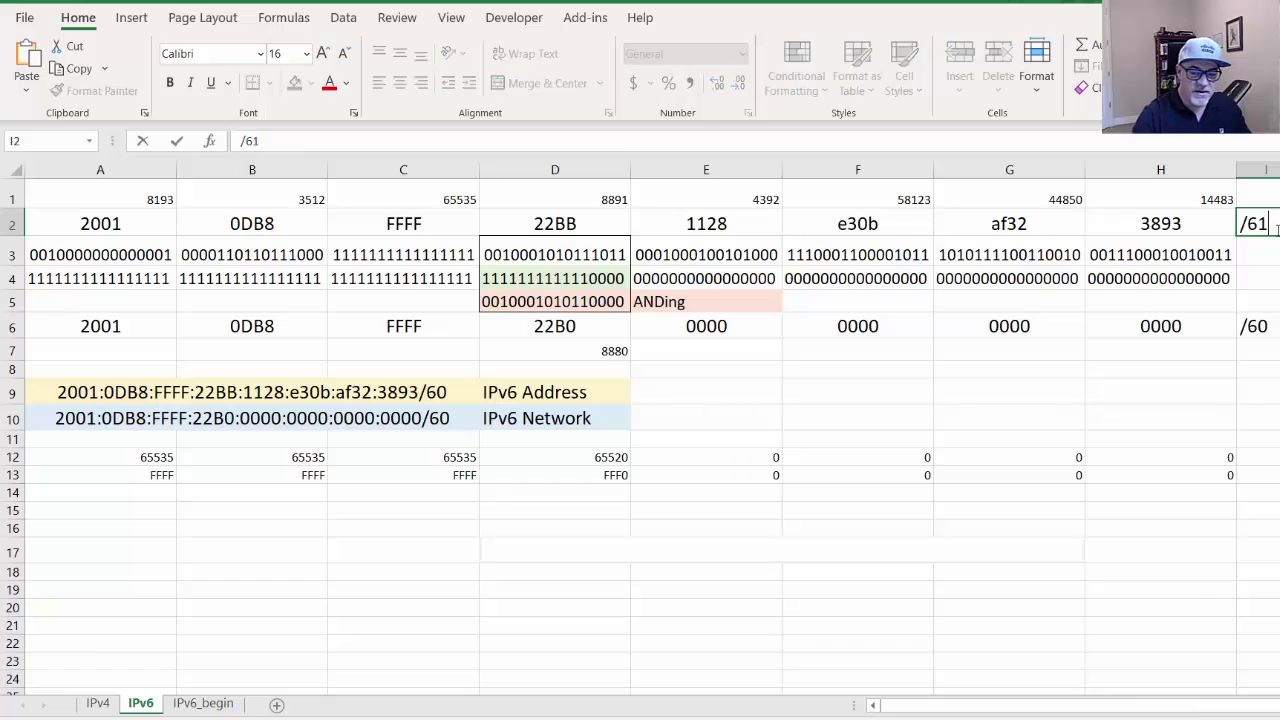
click(1272, 324)
double_click(1273, 326)
key(BackSpace)
text(1)
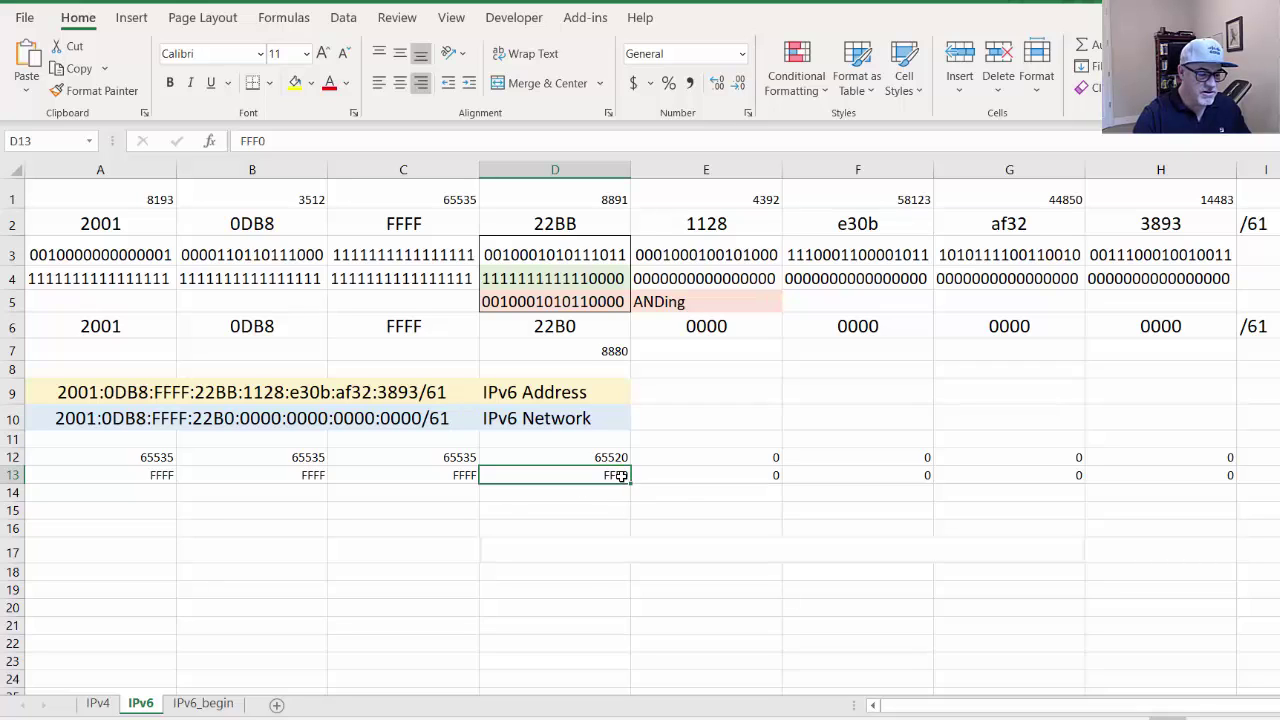
Edit mask cell D13 from FFF0 to FFF8 so the network recalculates to 22B8
double_click(620, 476)
key(BackSpace)
text(8)
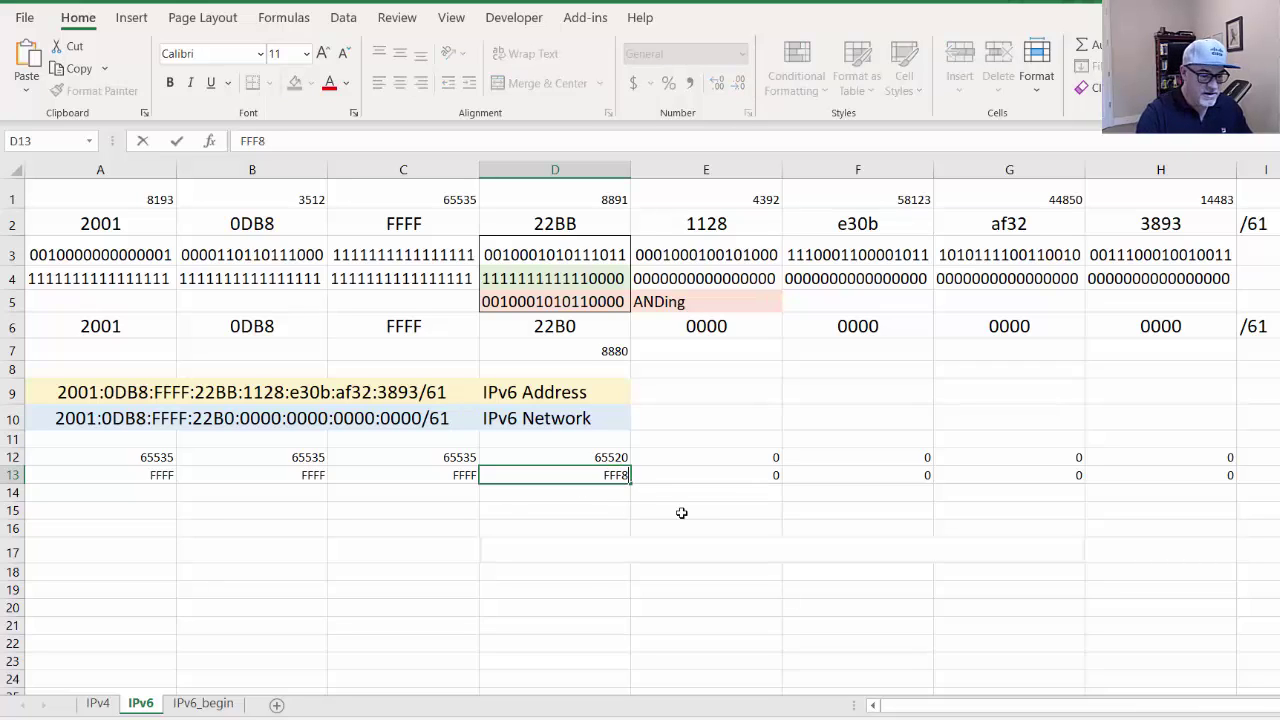
click(588, 491)
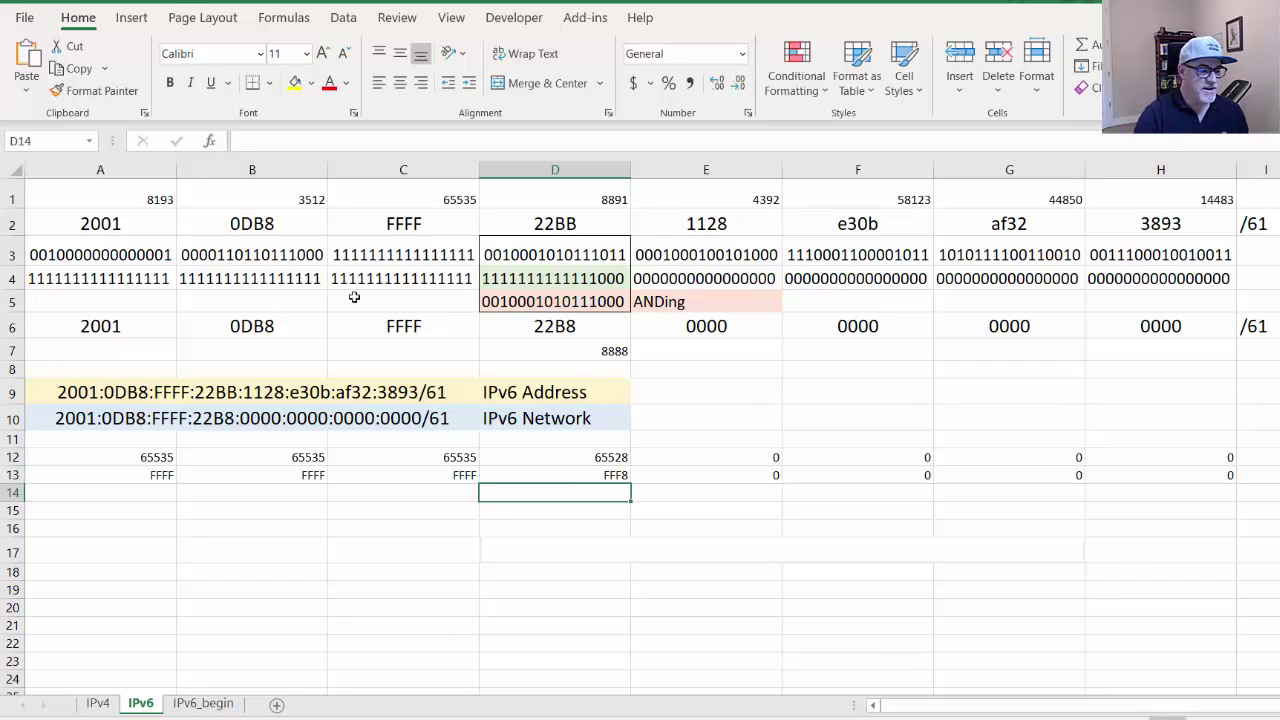
click(152, 279)
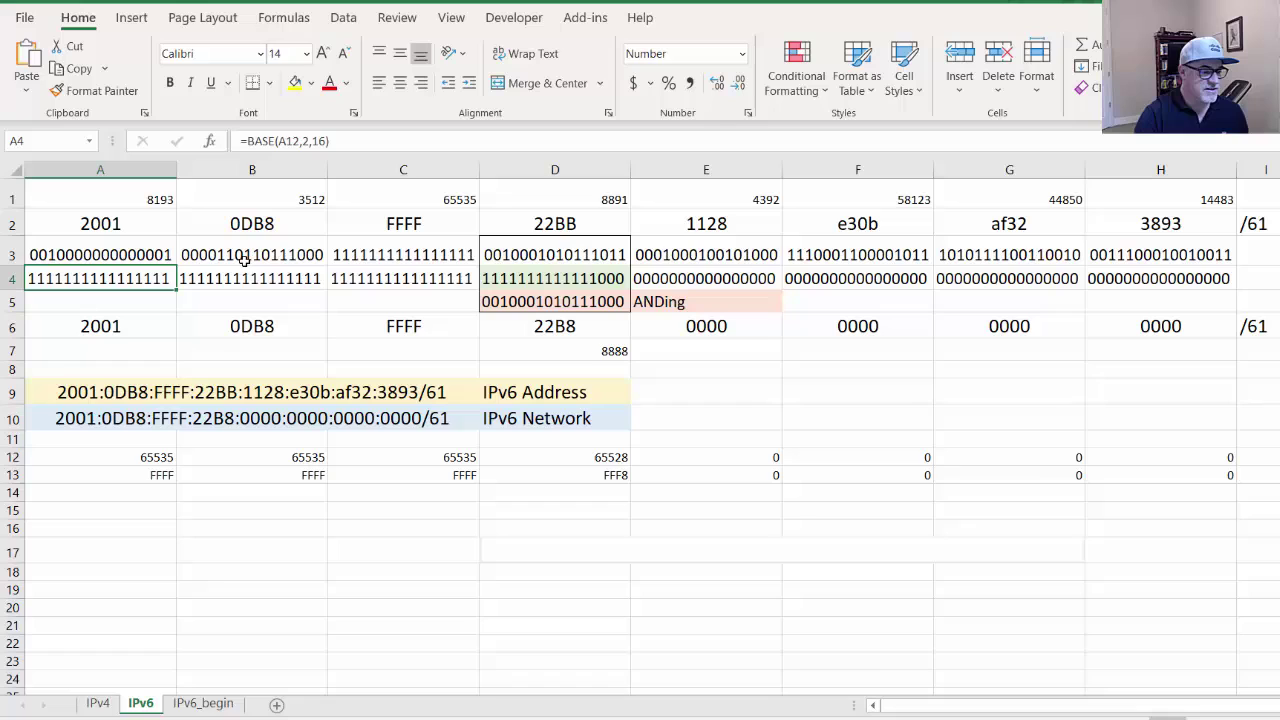
click(257, 279)
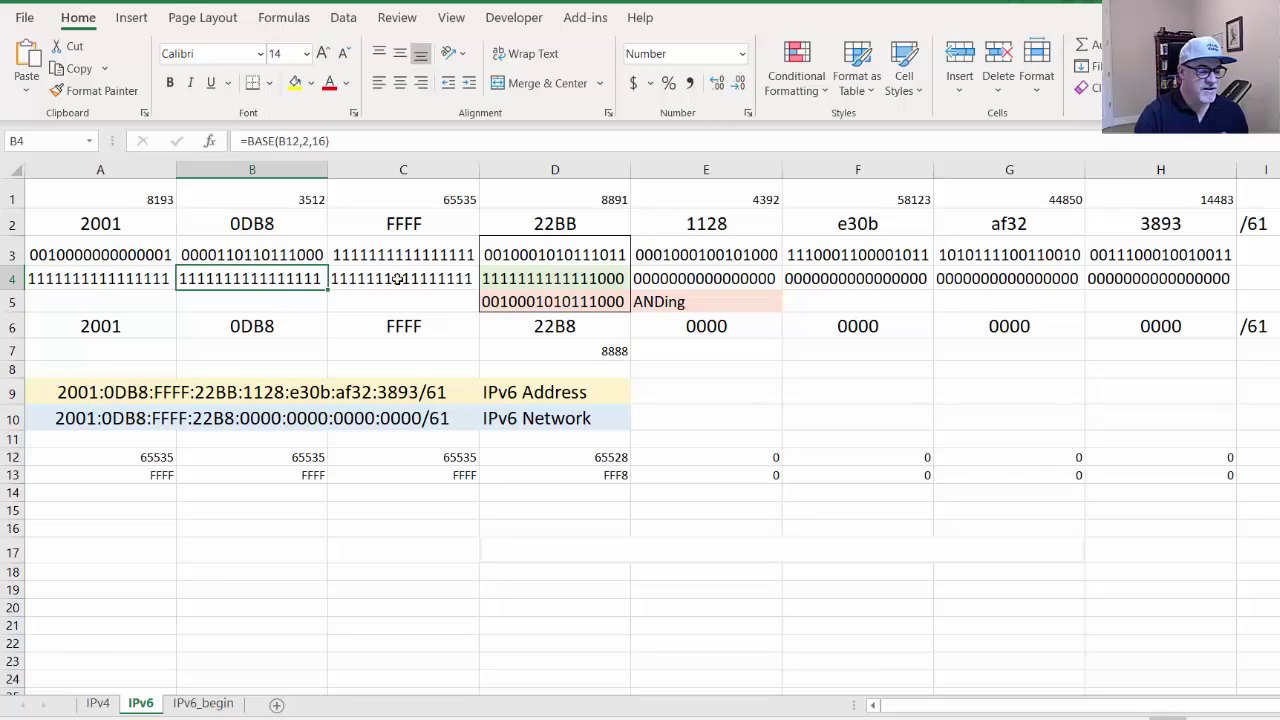
click(395, 278)
click(555, 282)
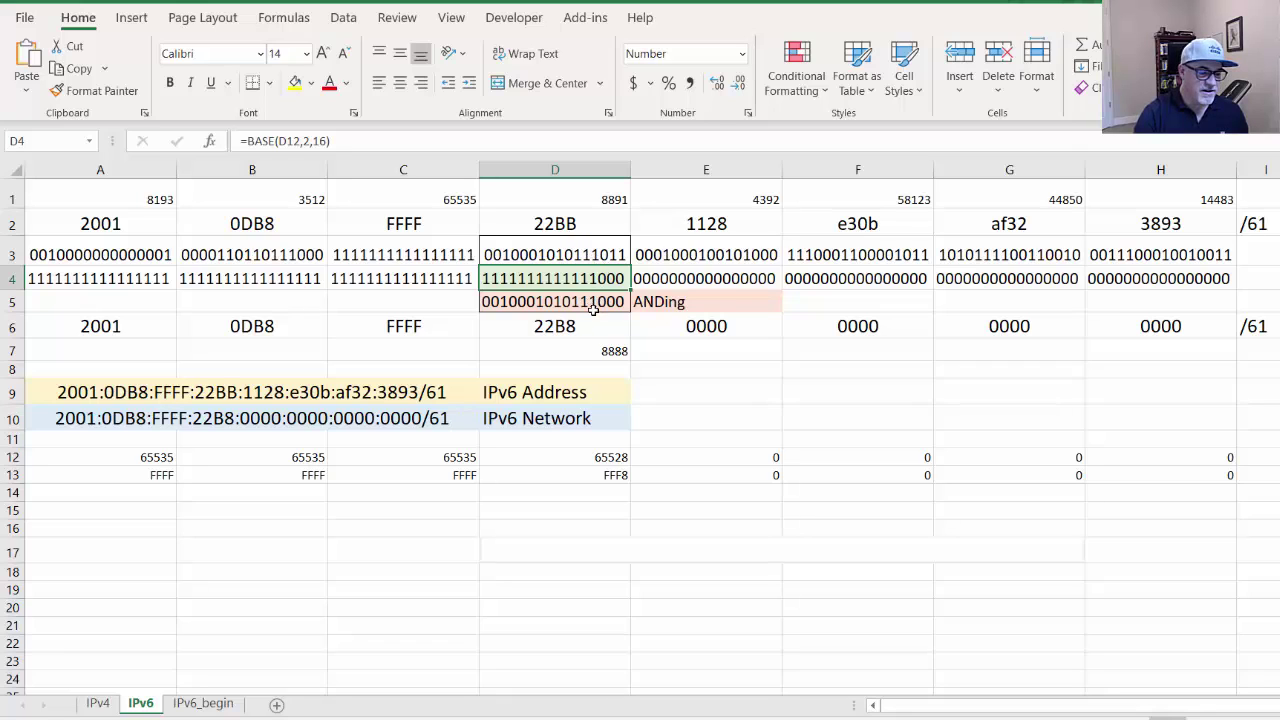
click(570, 224)
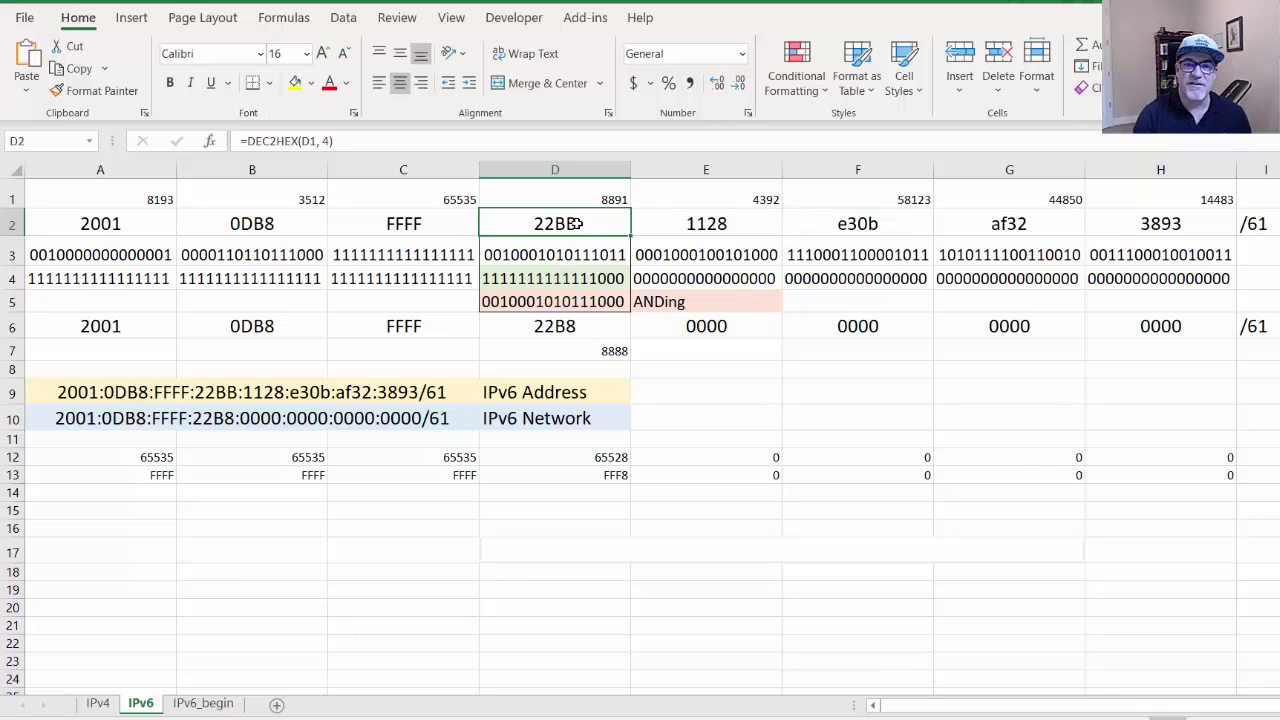
click(584, 258)
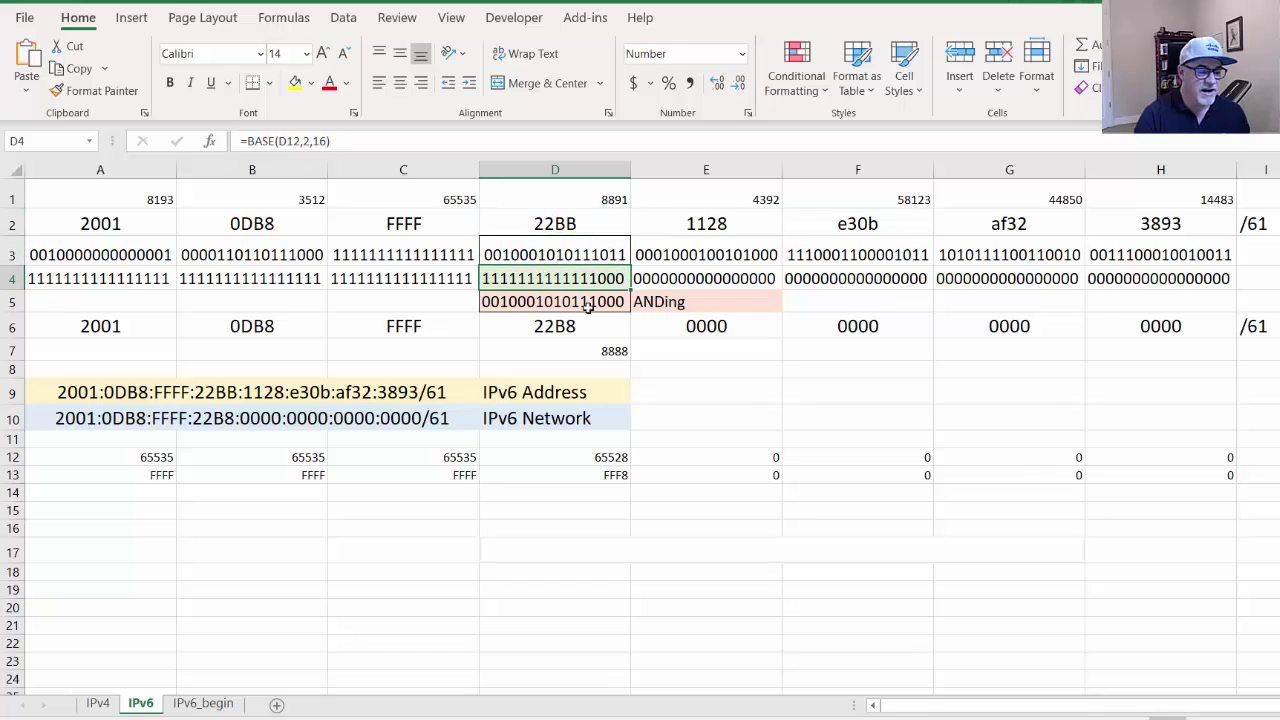
click(585, 302)
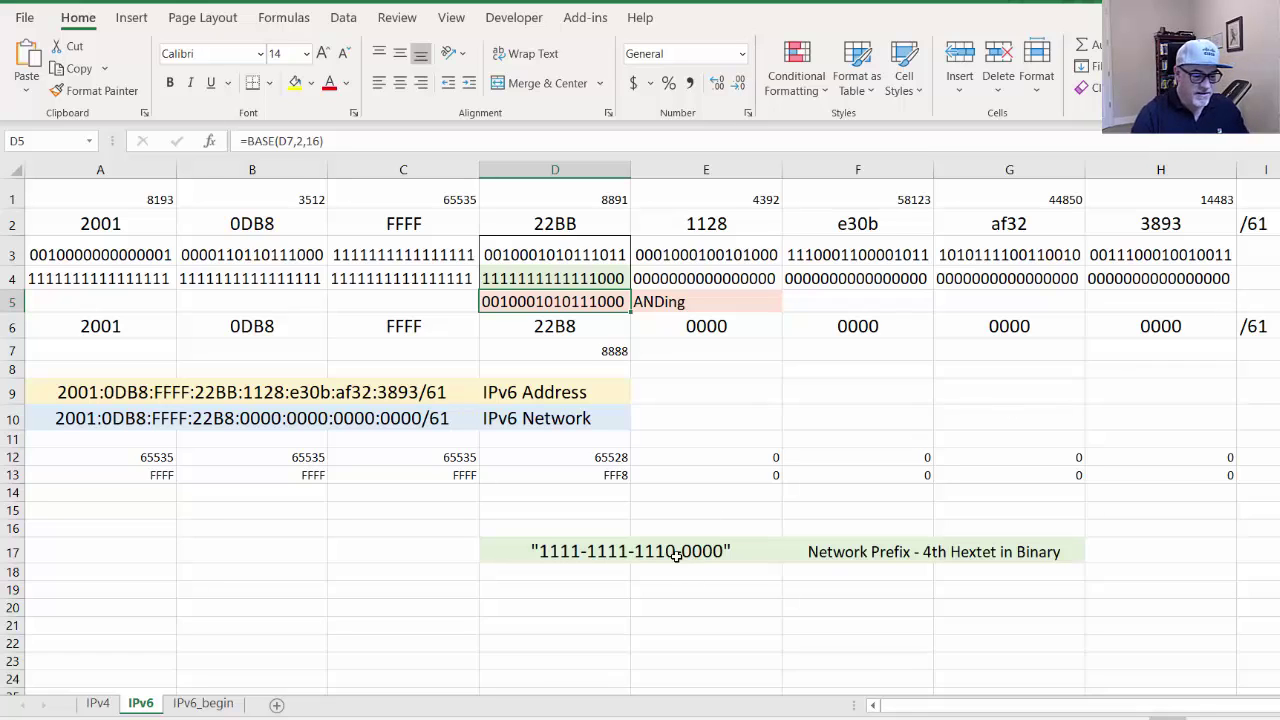
double_click(676, 551)
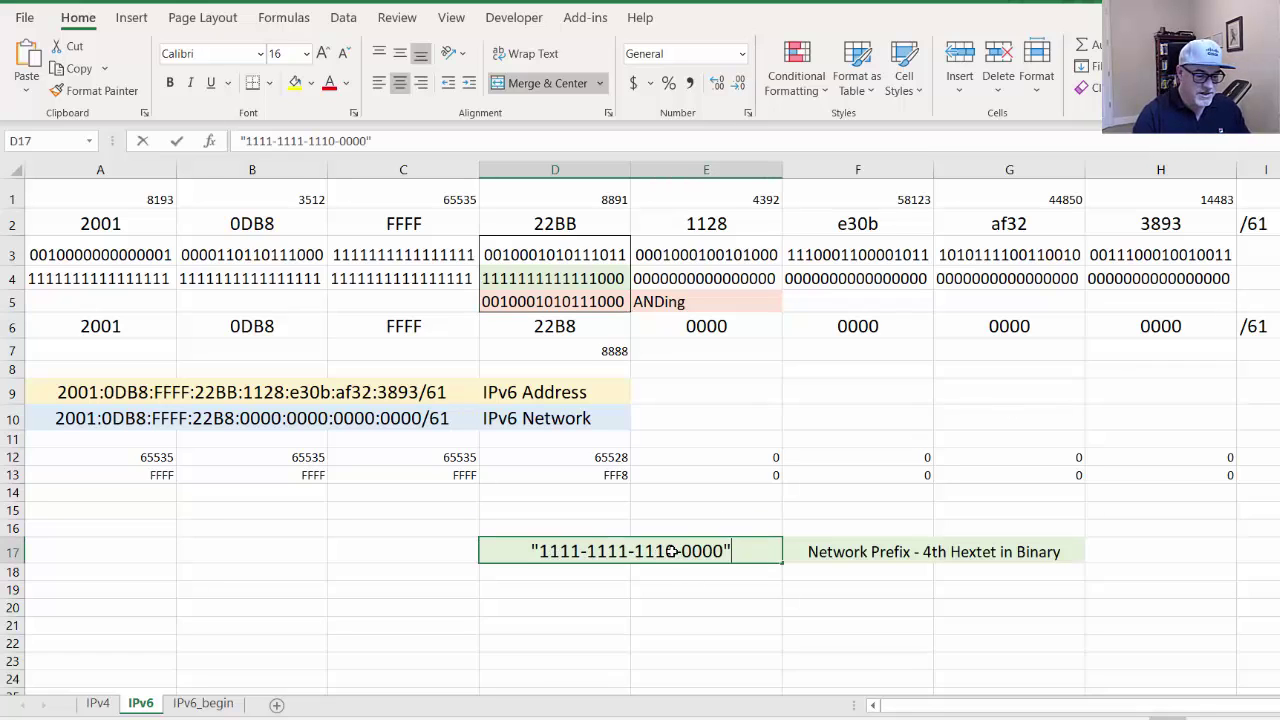
key(BackSpace)
text(1)
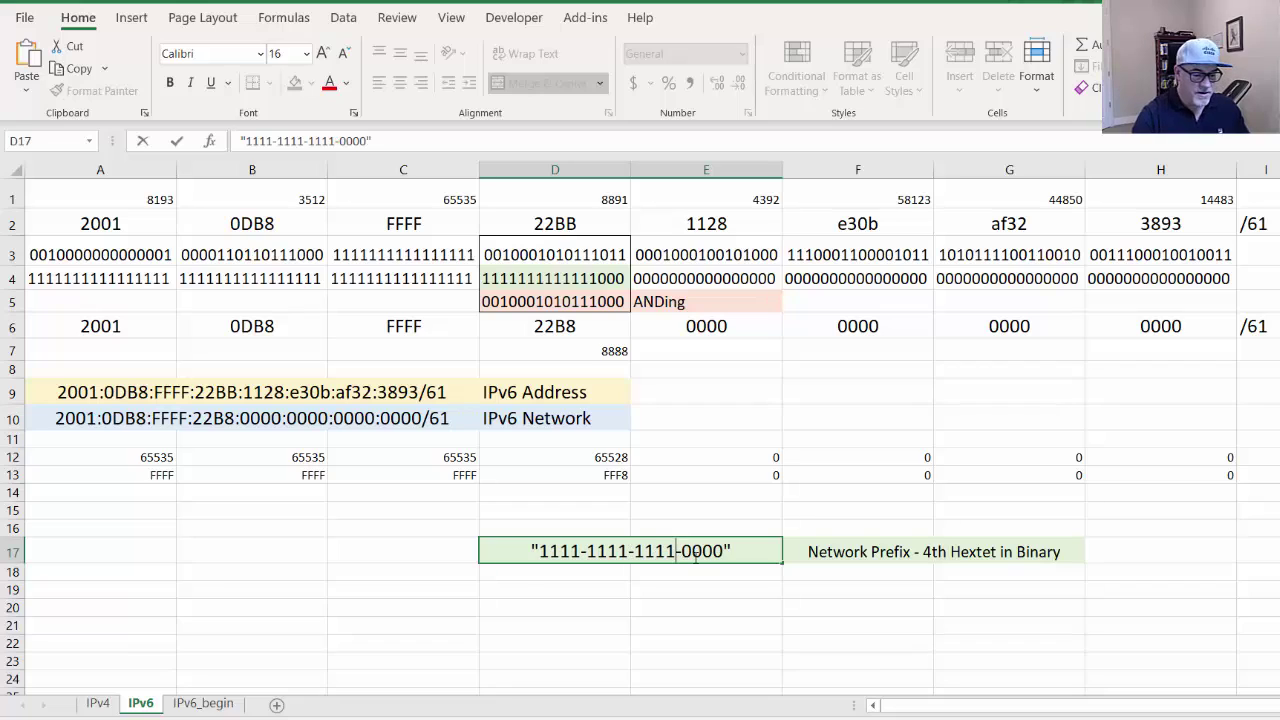
drag(540, 553, 684, 553)
click(696, 553)
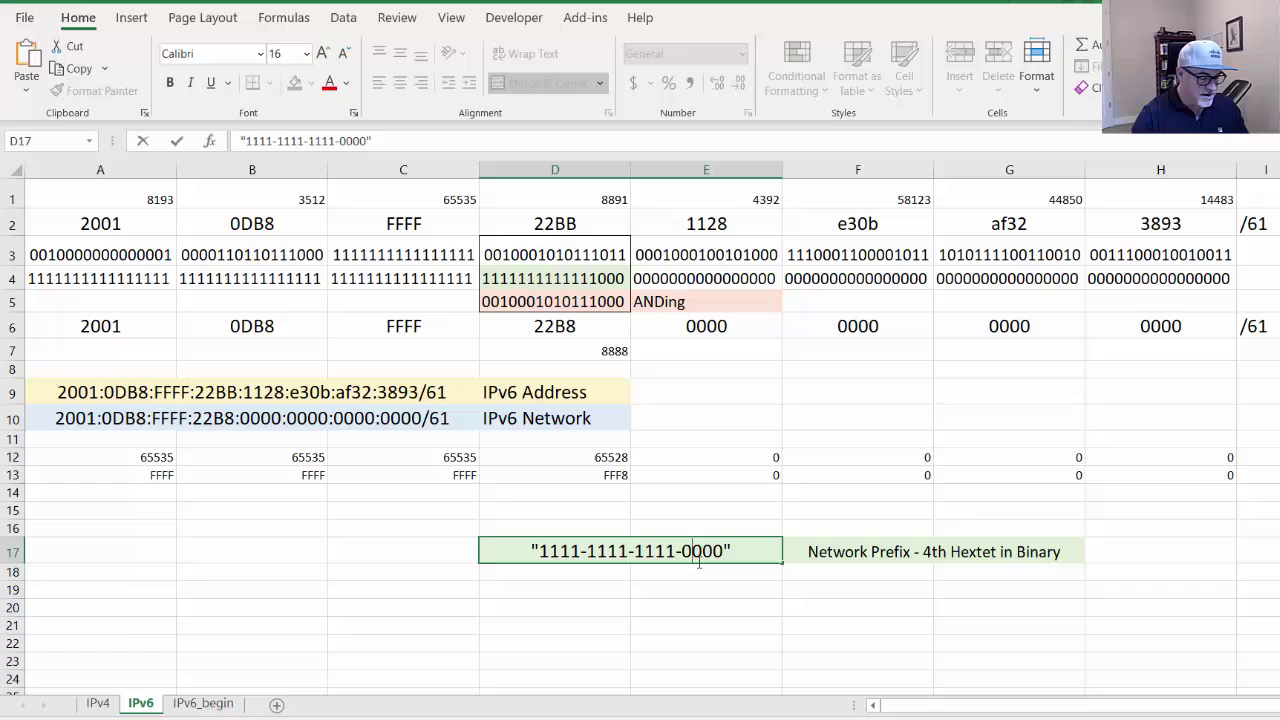
key(BackSpace)
text(1)
key(Right)
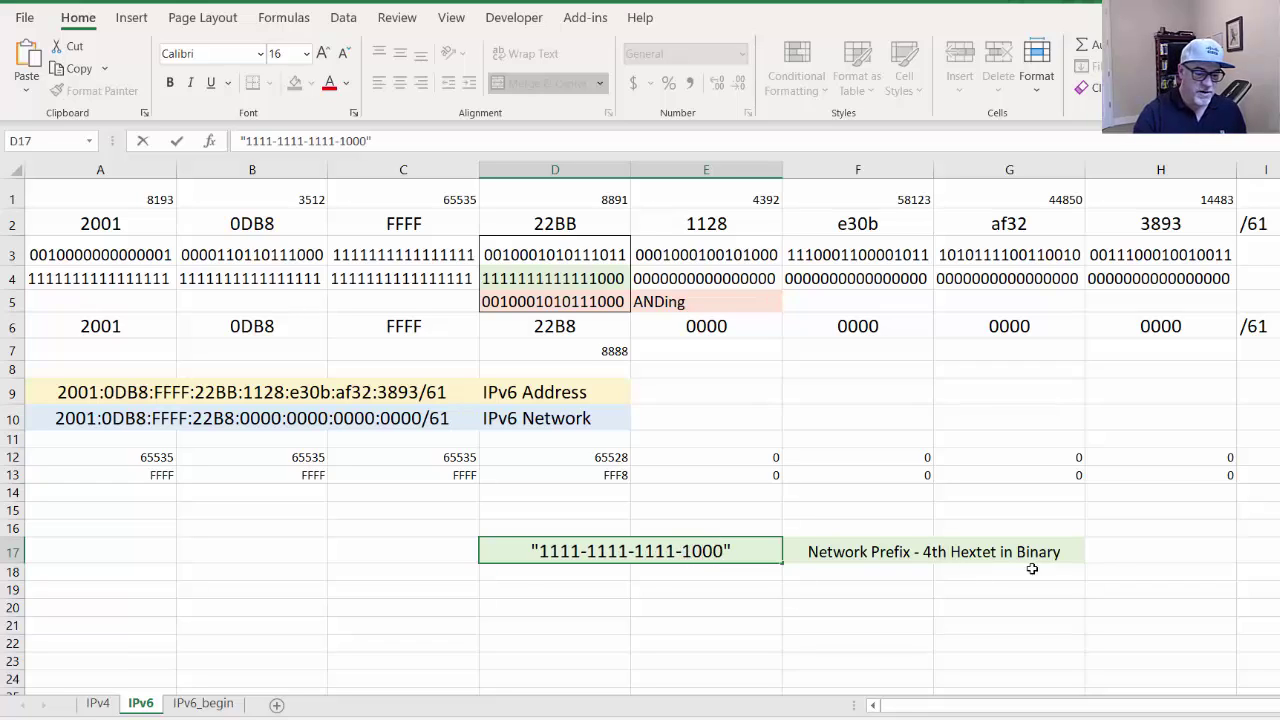
drag(684, 551, 724, 551)
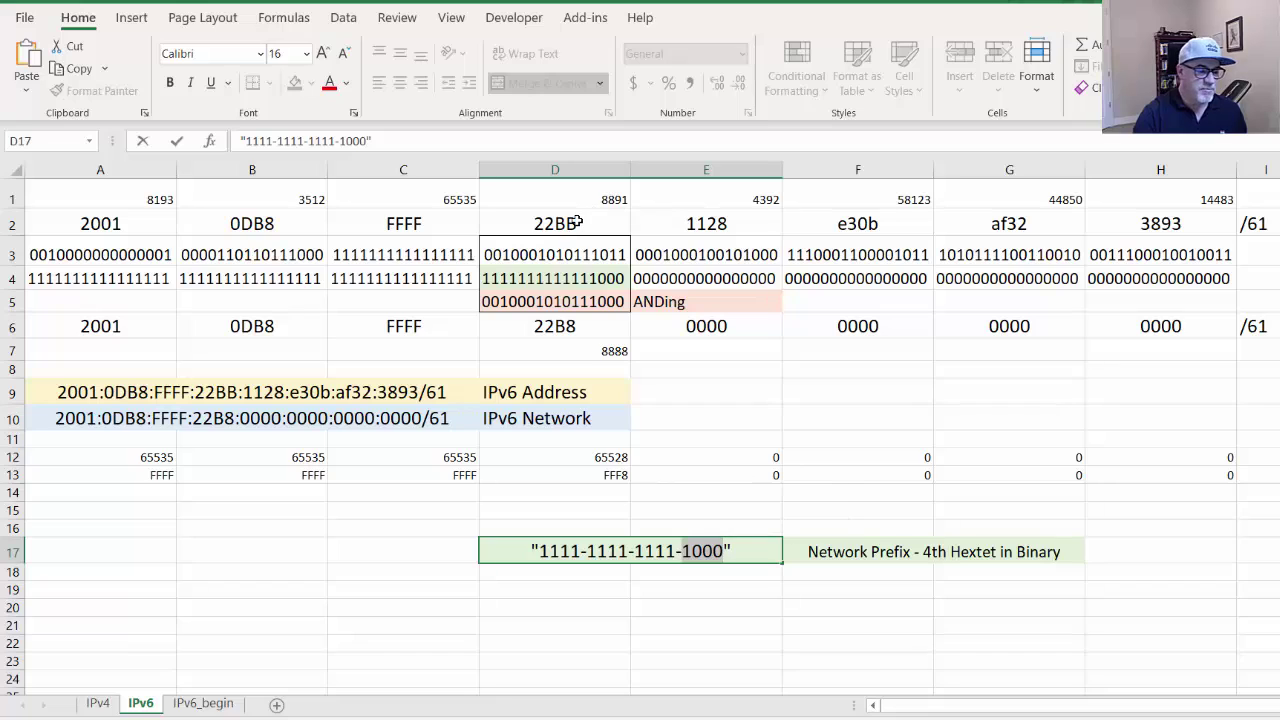
click(576, 326)
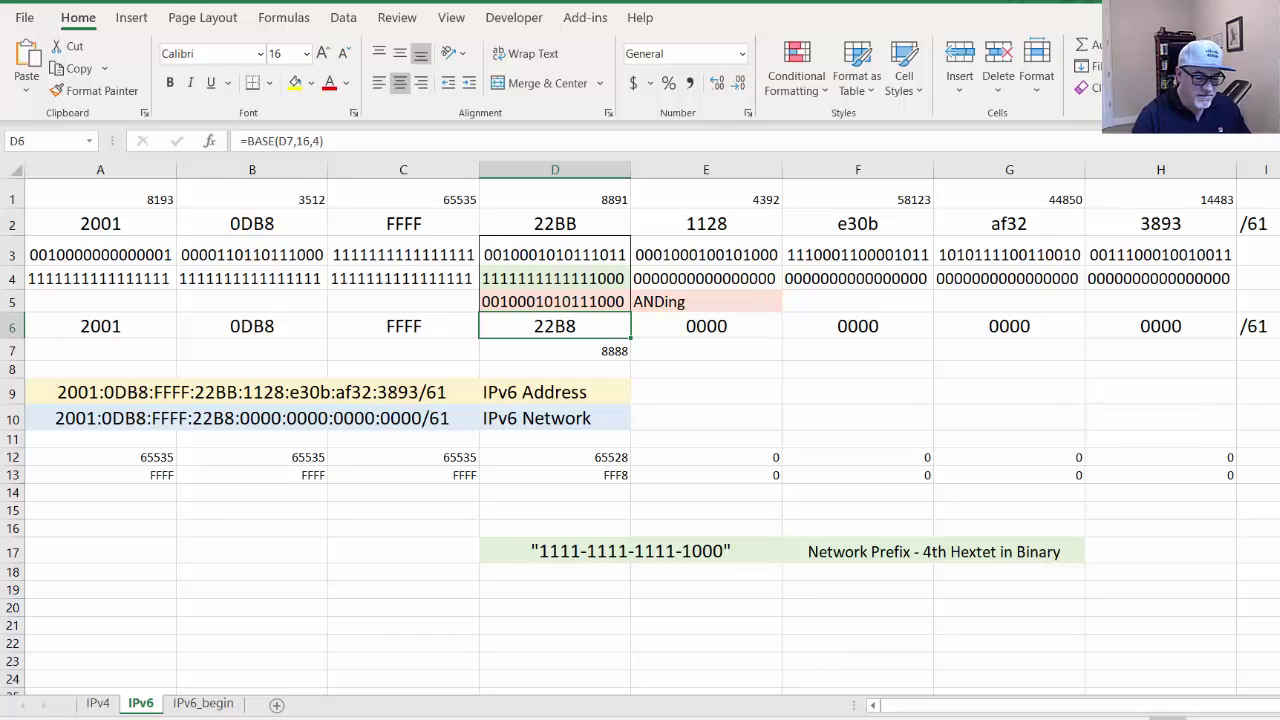
Bring Notepad forward, move it up-left, and highlight the 2001:0db8:ed21:22bb prefix
key(alt+Tab)
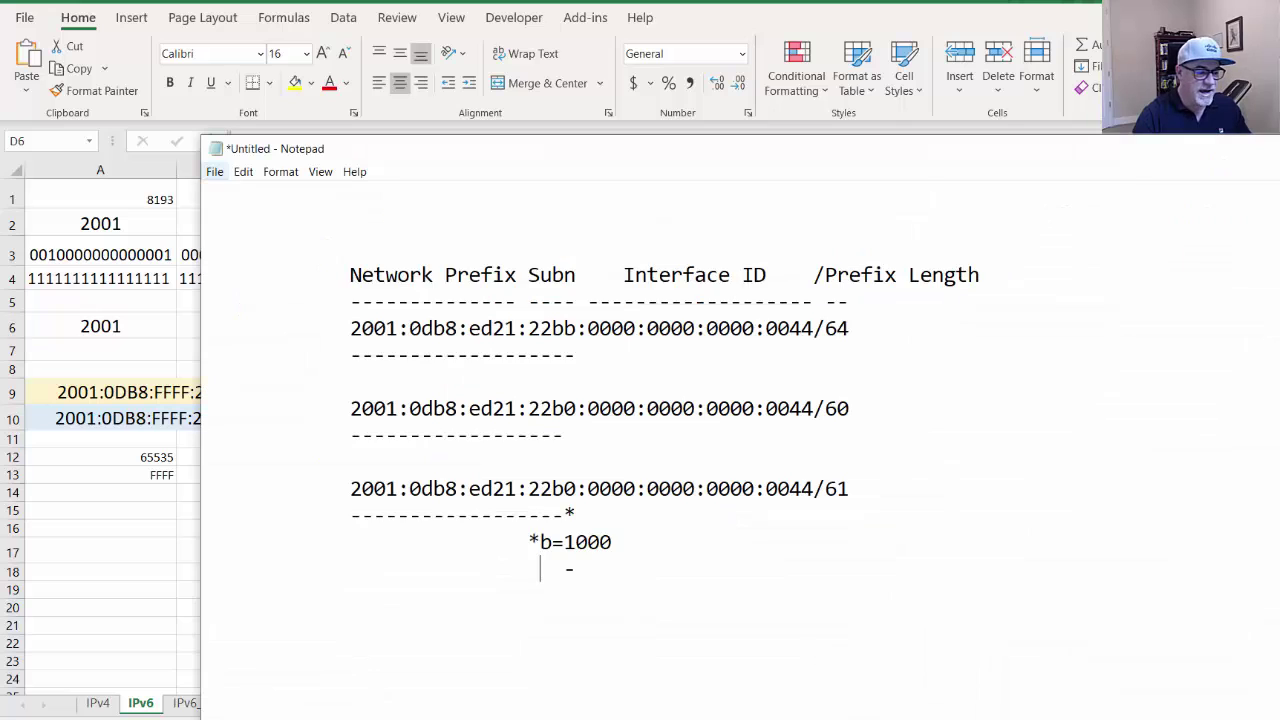
drag(794, 163, 734, 78)
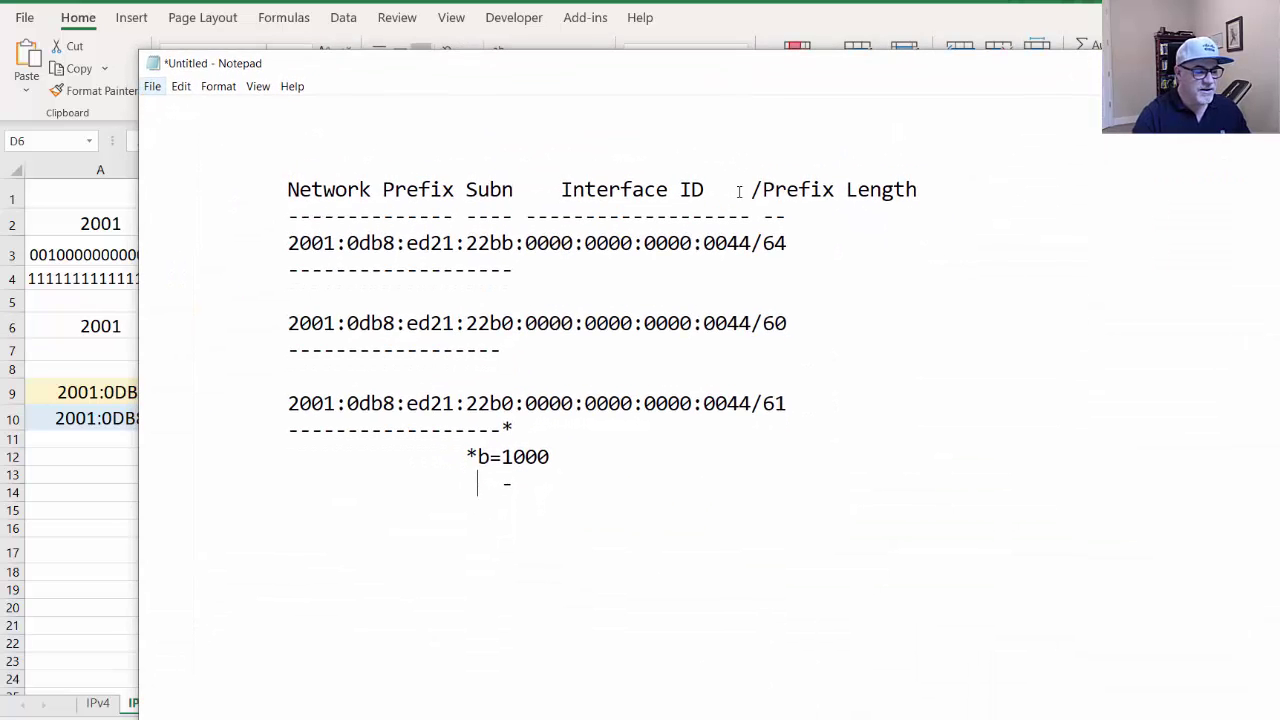
drag(285, 243, 794, 245)
click(385, 243)
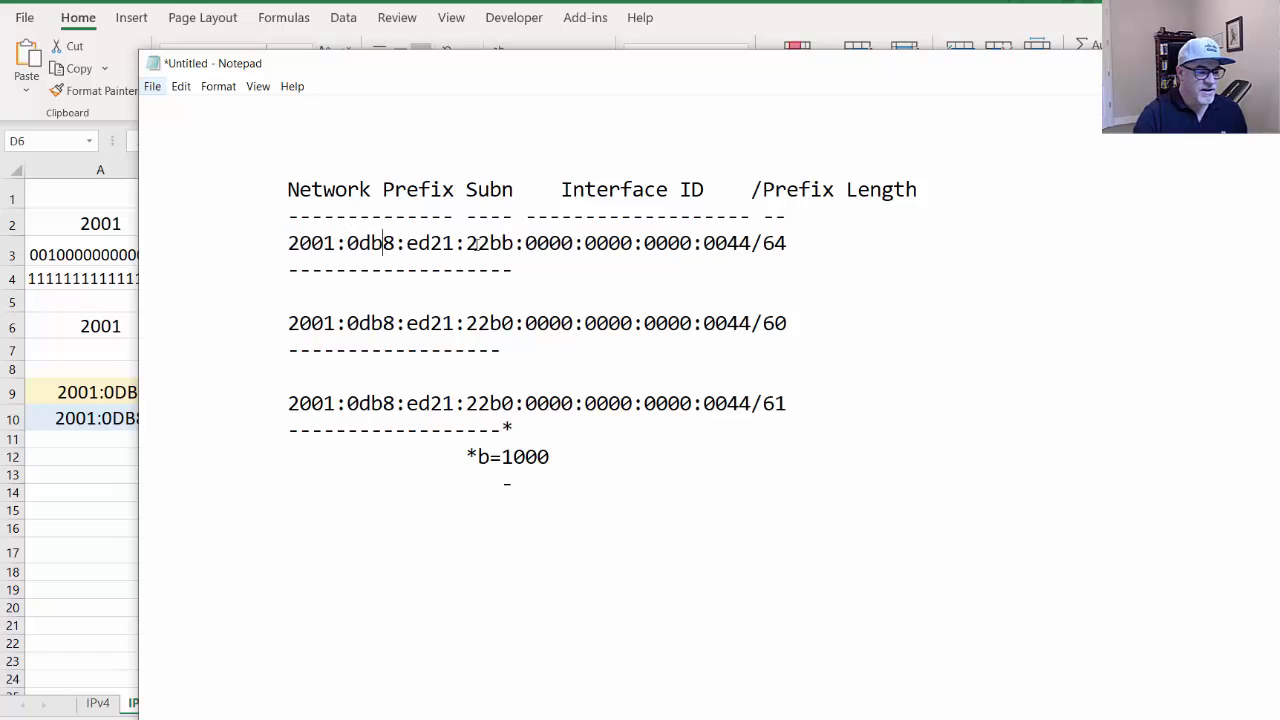
drag(512, 243, 286, 243)
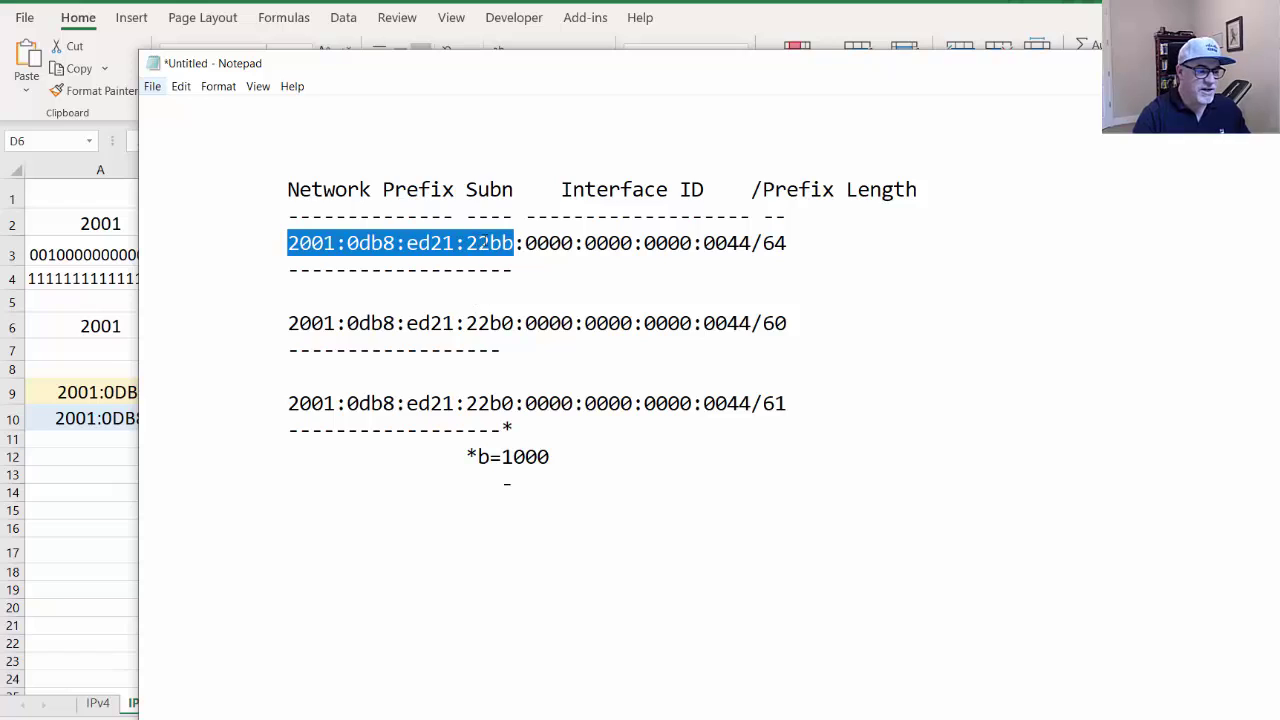
click(513, 243)
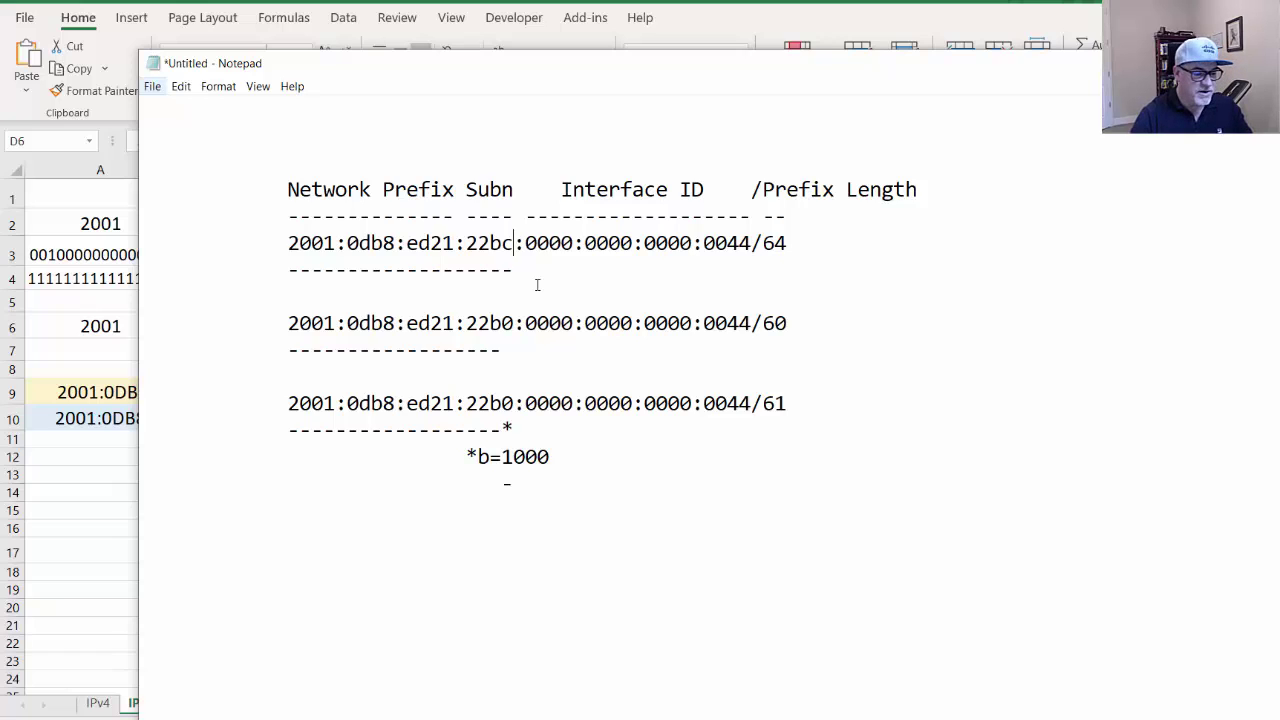
Try 22b8 and 22b5 as the fourth hextet, then restore 22bb
key(BackSpace)
text(8)
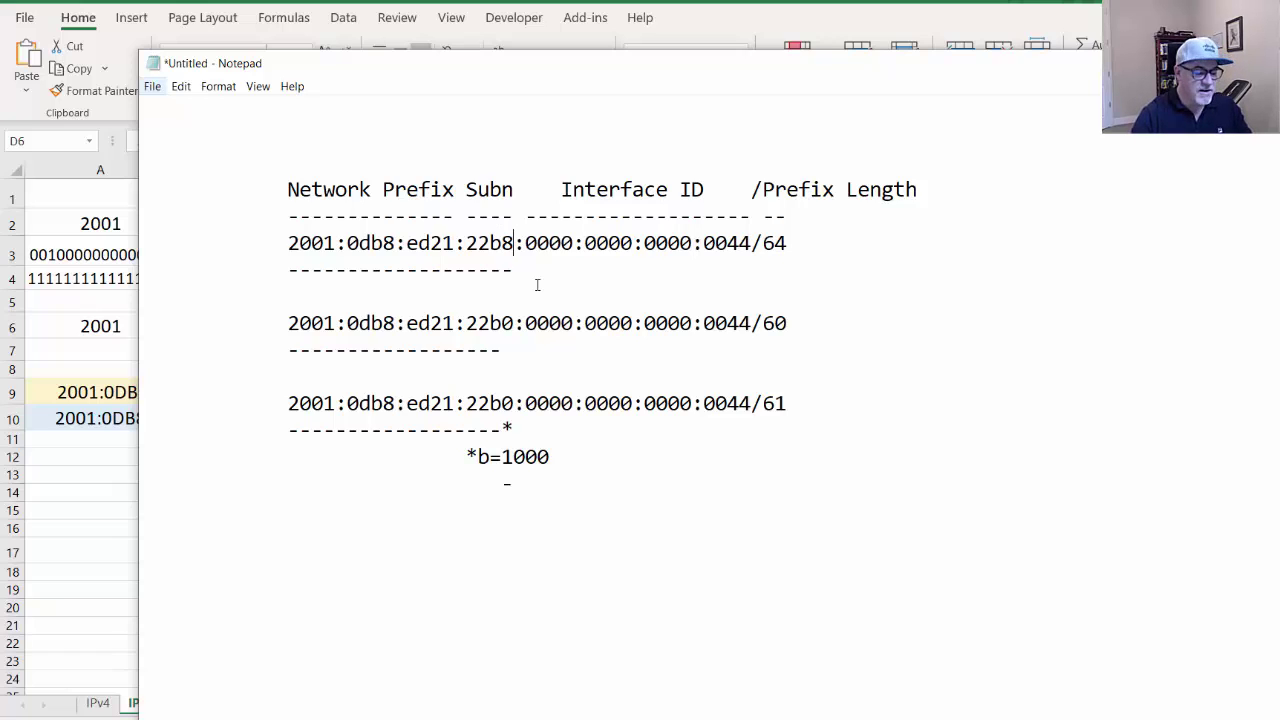
key(BackSpace)
text(5)
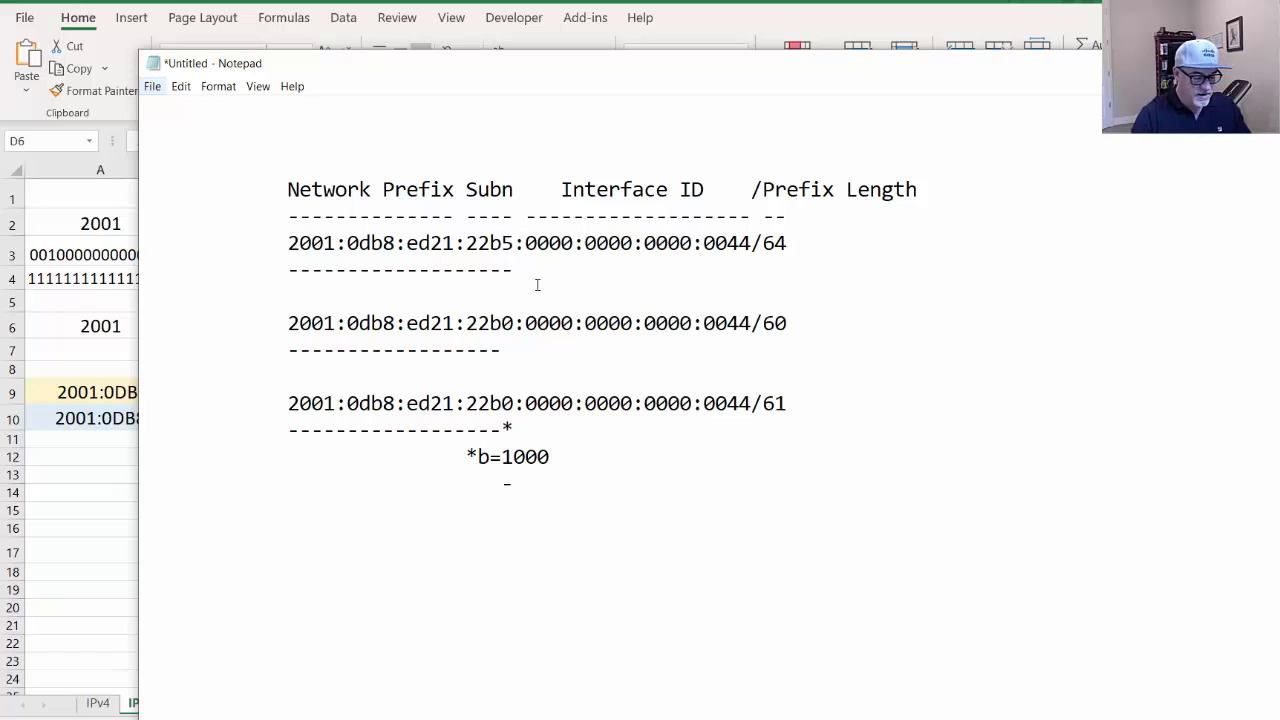
key(BackSpace)
text(b)
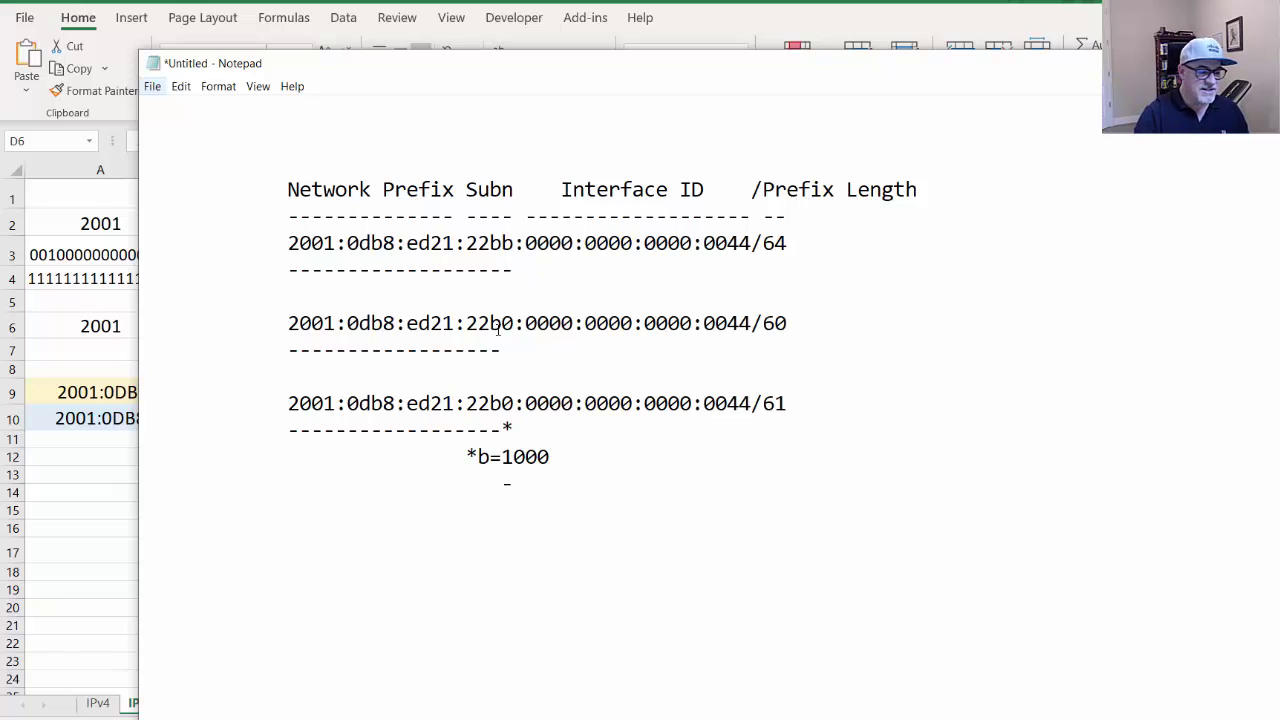
Point out the trailing 0 and then 22b in the /60 example's fourth hextet
click(508, 327)
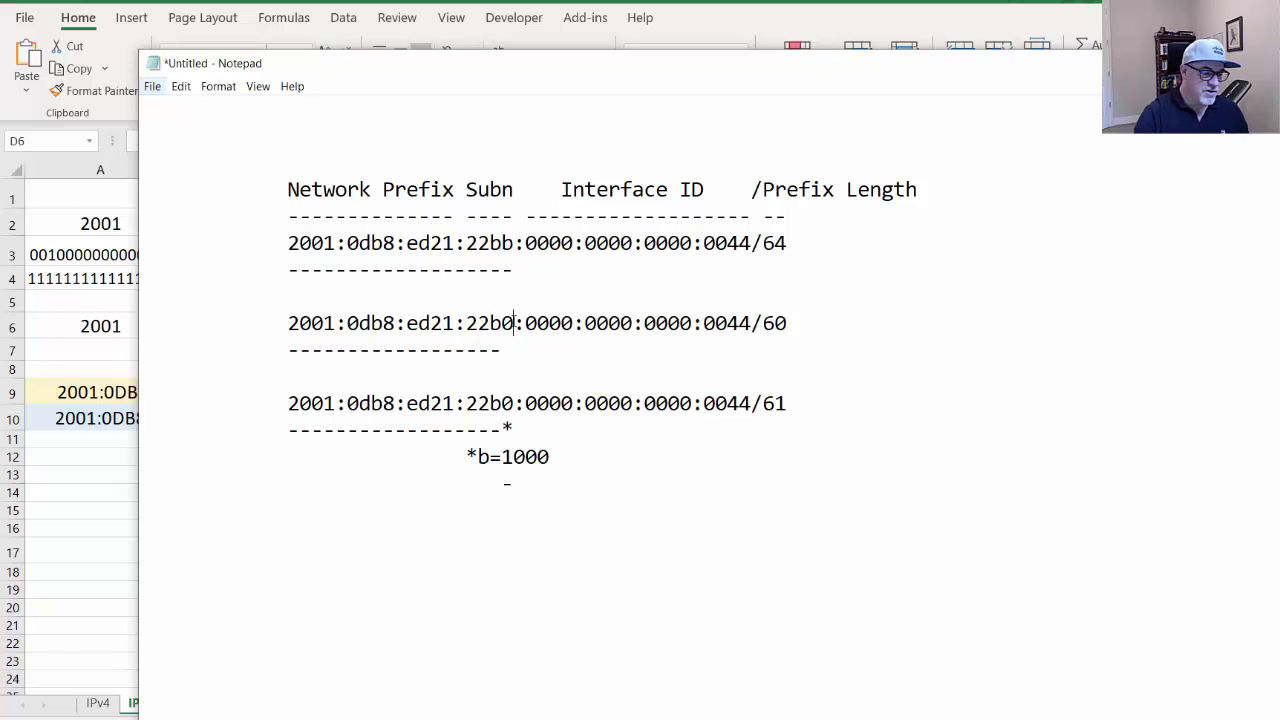
key(shift+Right)
click(507, 323)
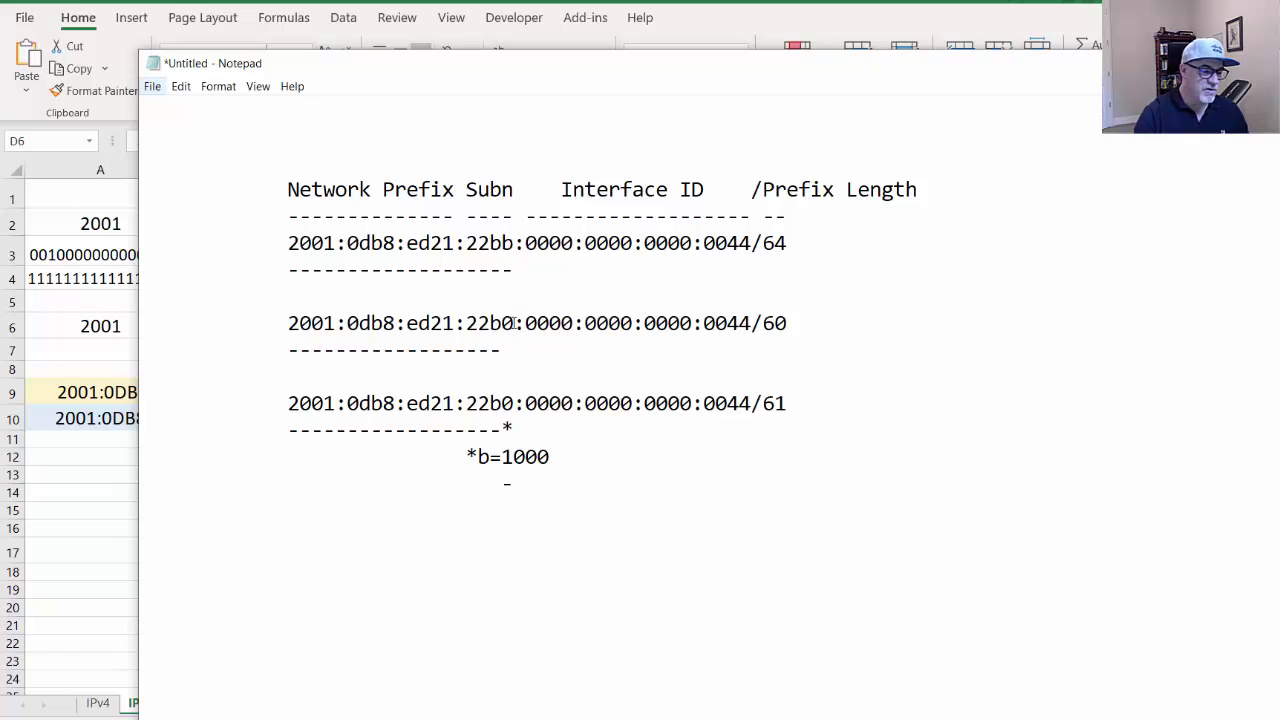
key(shift+Right)
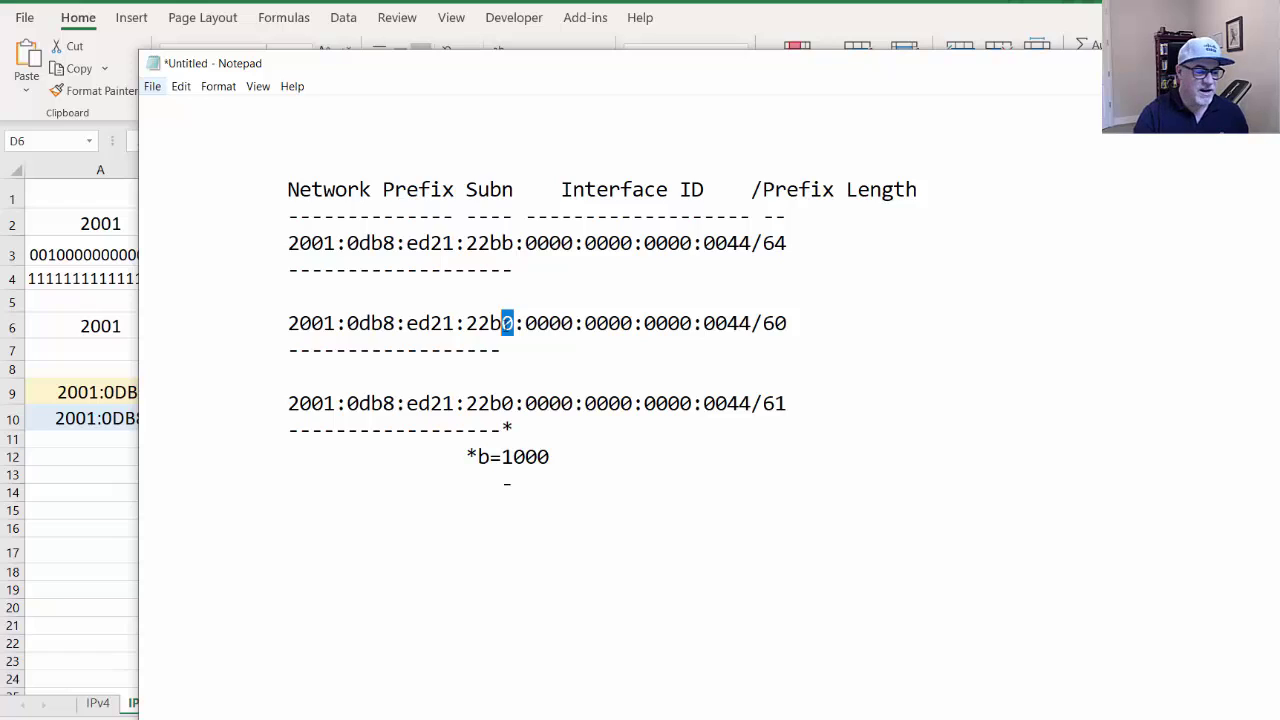
click(507, 323)
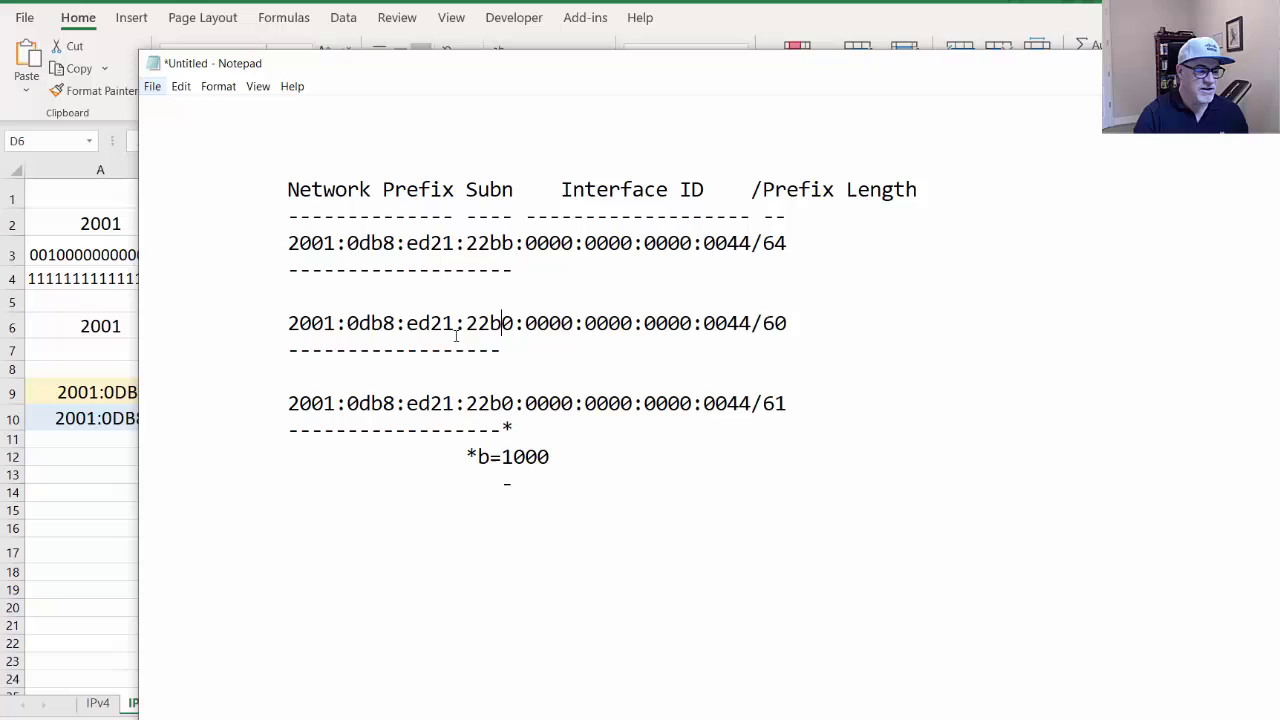
drag(466, 323, 501, 323)
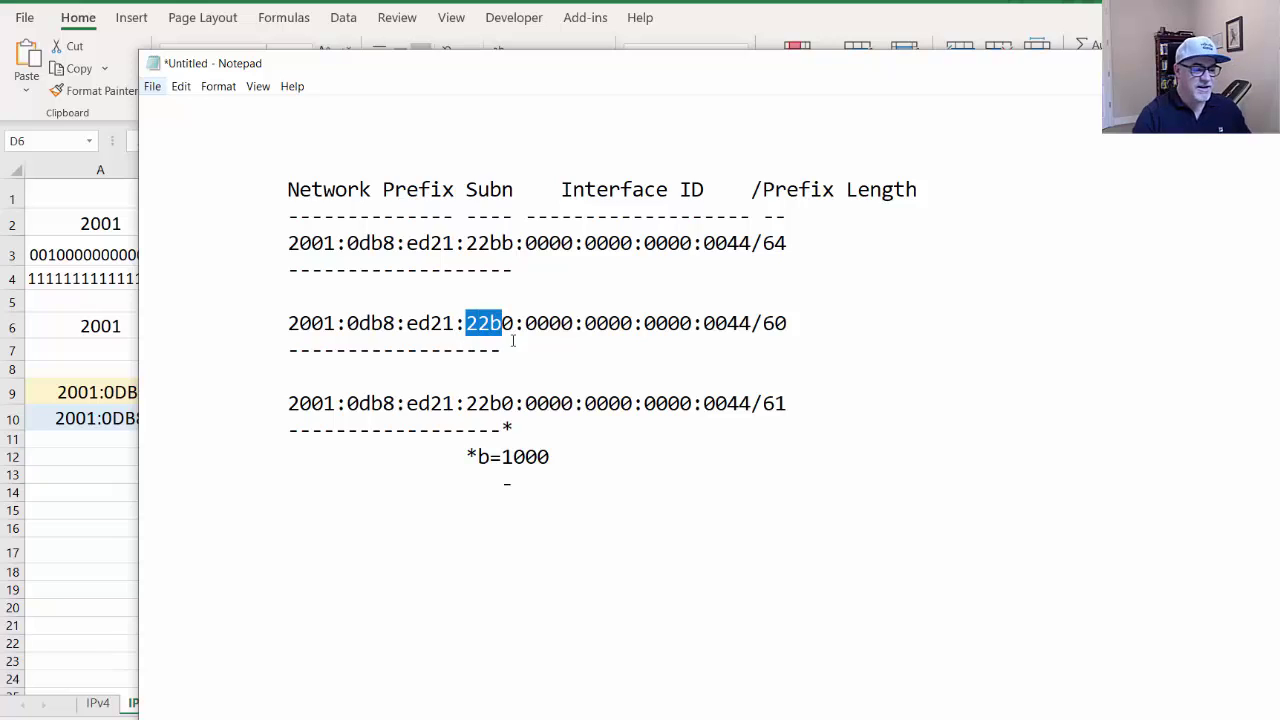
Try trial digits d, 1 and 0 in the /60 address's fourth hextet, then restore 22b0
key(Right)
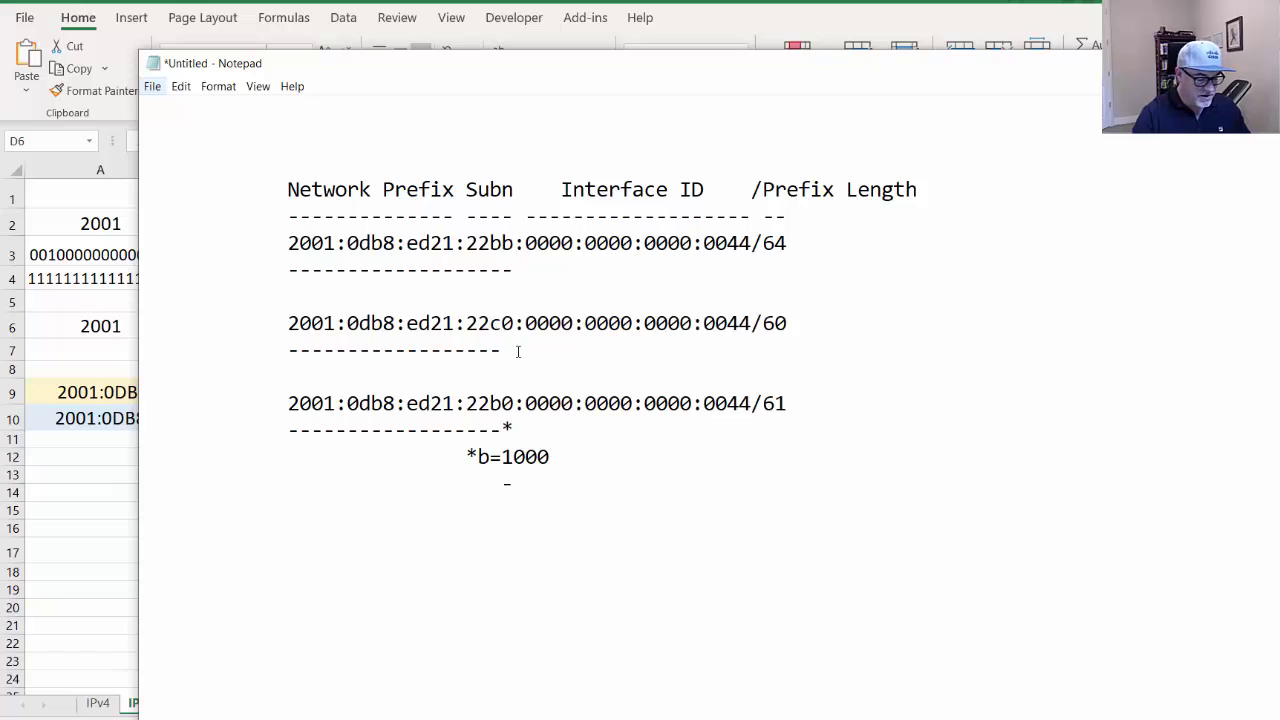
key(BackSpace)
text(d)
key(BackSpace)
text(1)
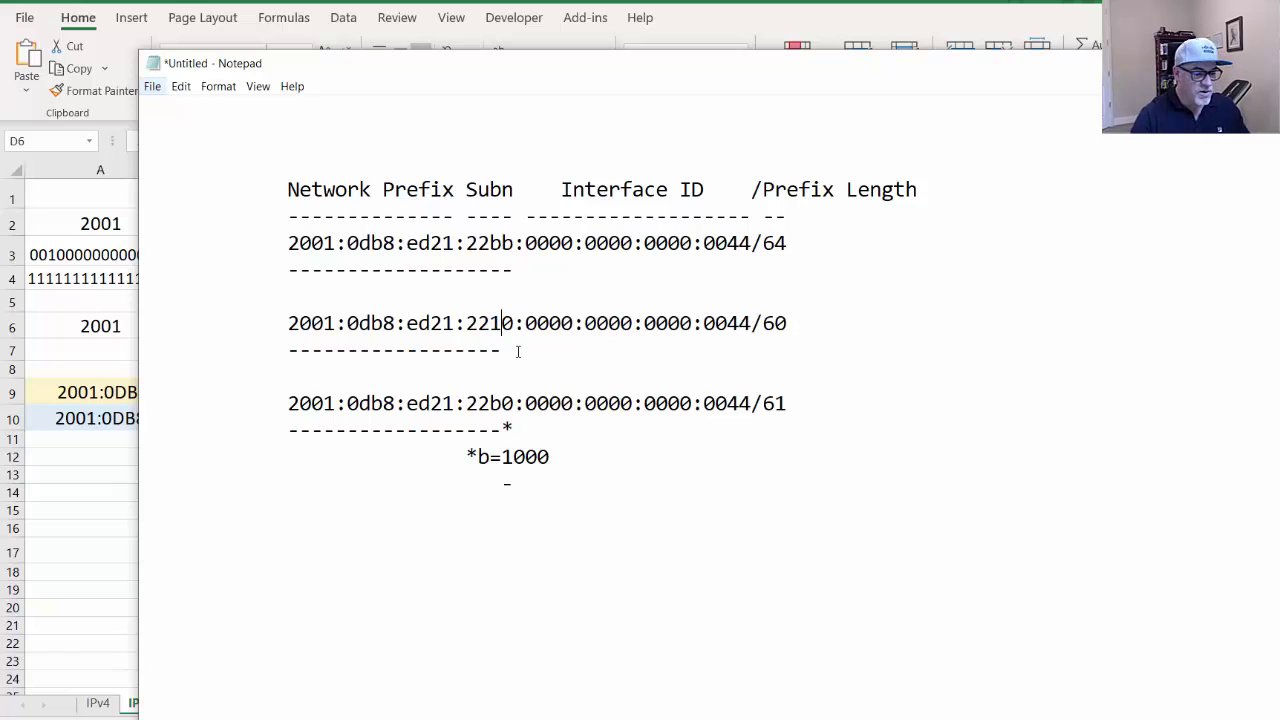
key(BackSpace)
text(0)
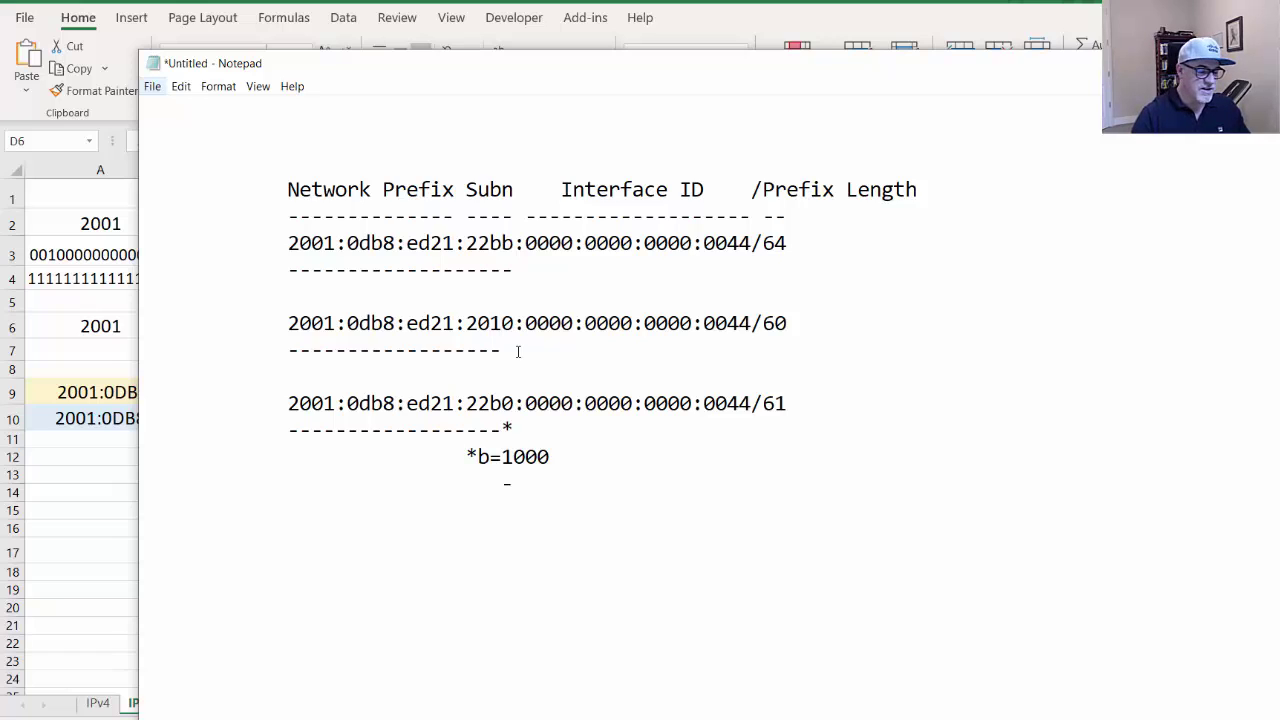
key(BackSpace)
text(2)
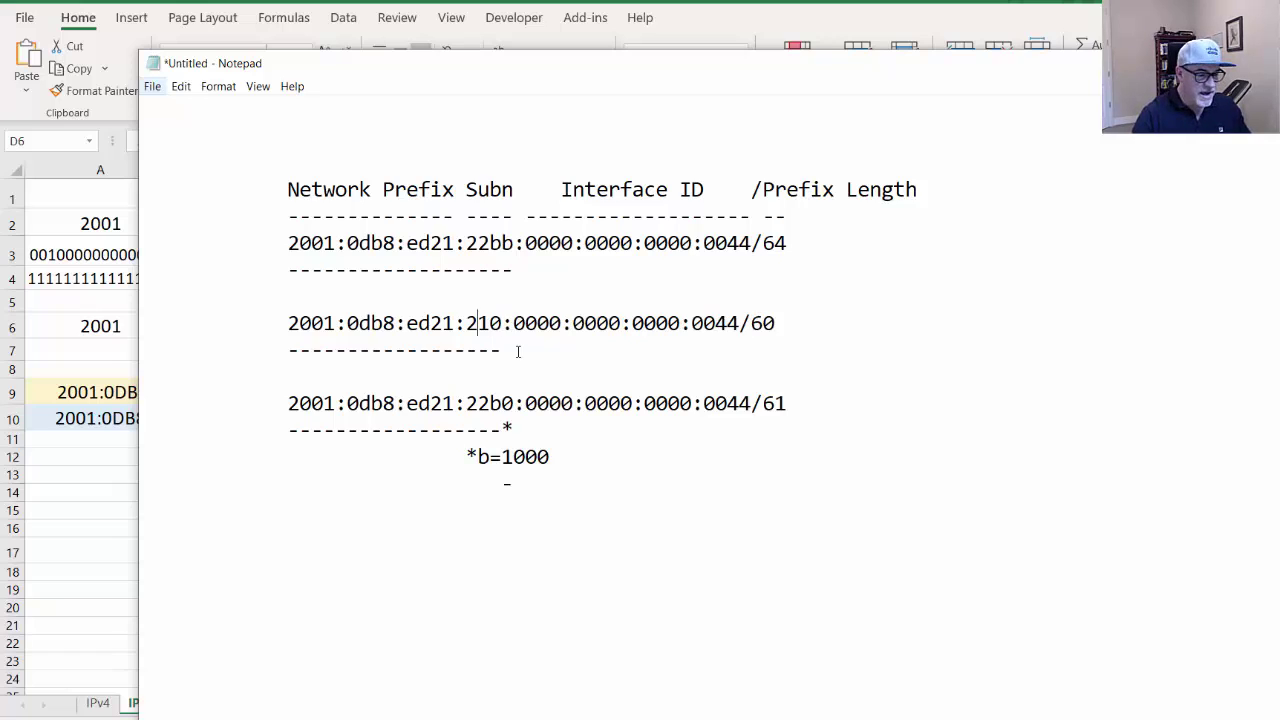
key(Right)
key(BackSpace)
Change the /61 example's fourth hextet from 22b0 to 22bb
text(b)
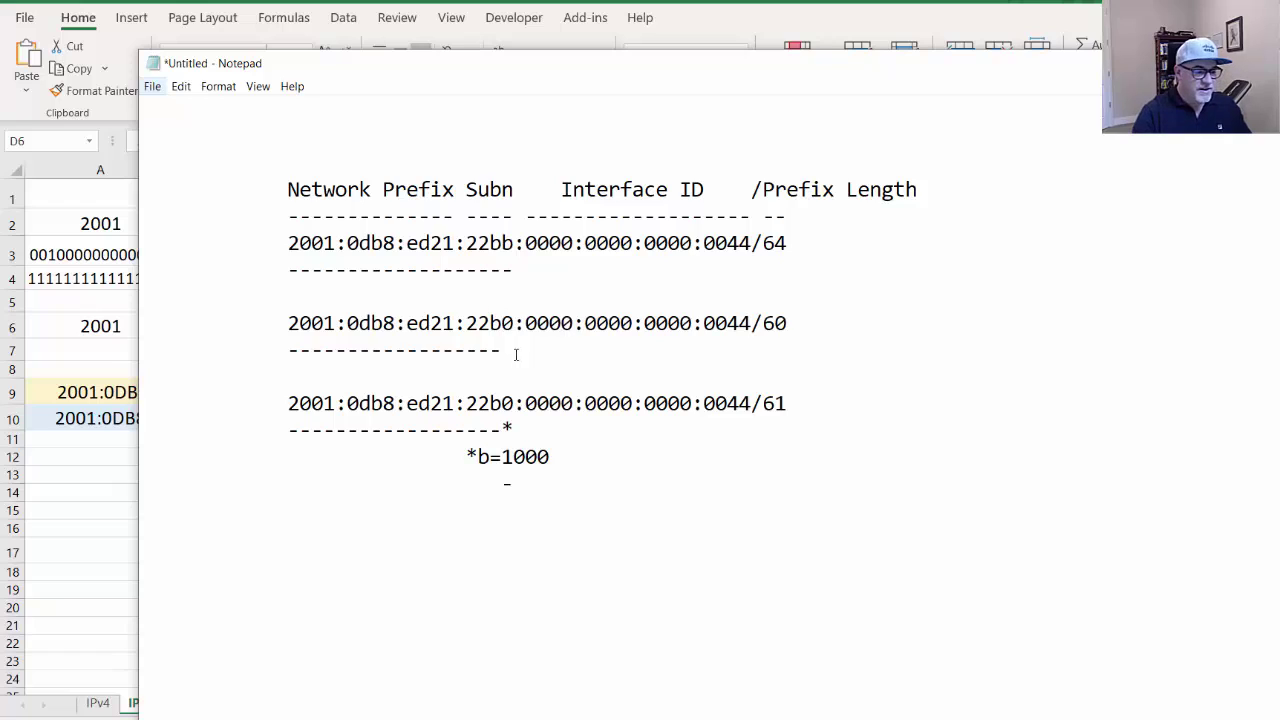
click(503, 428)
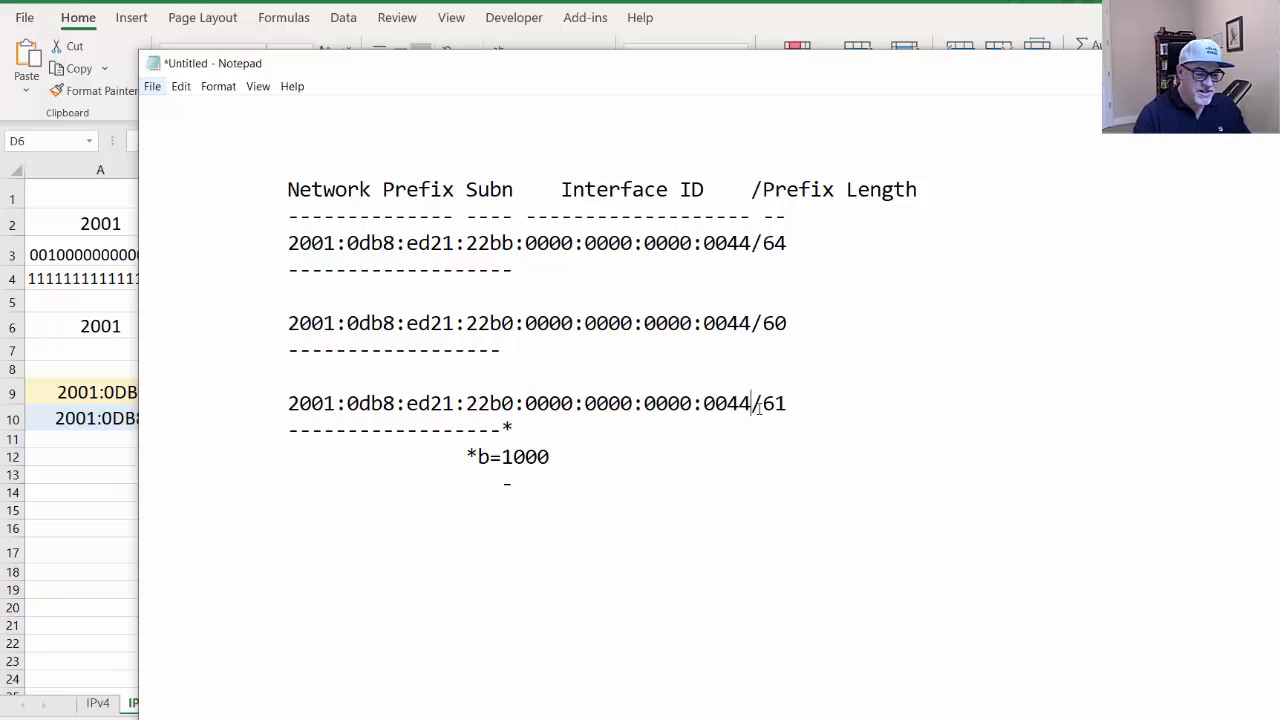
drag(750, 403, 789, 408)
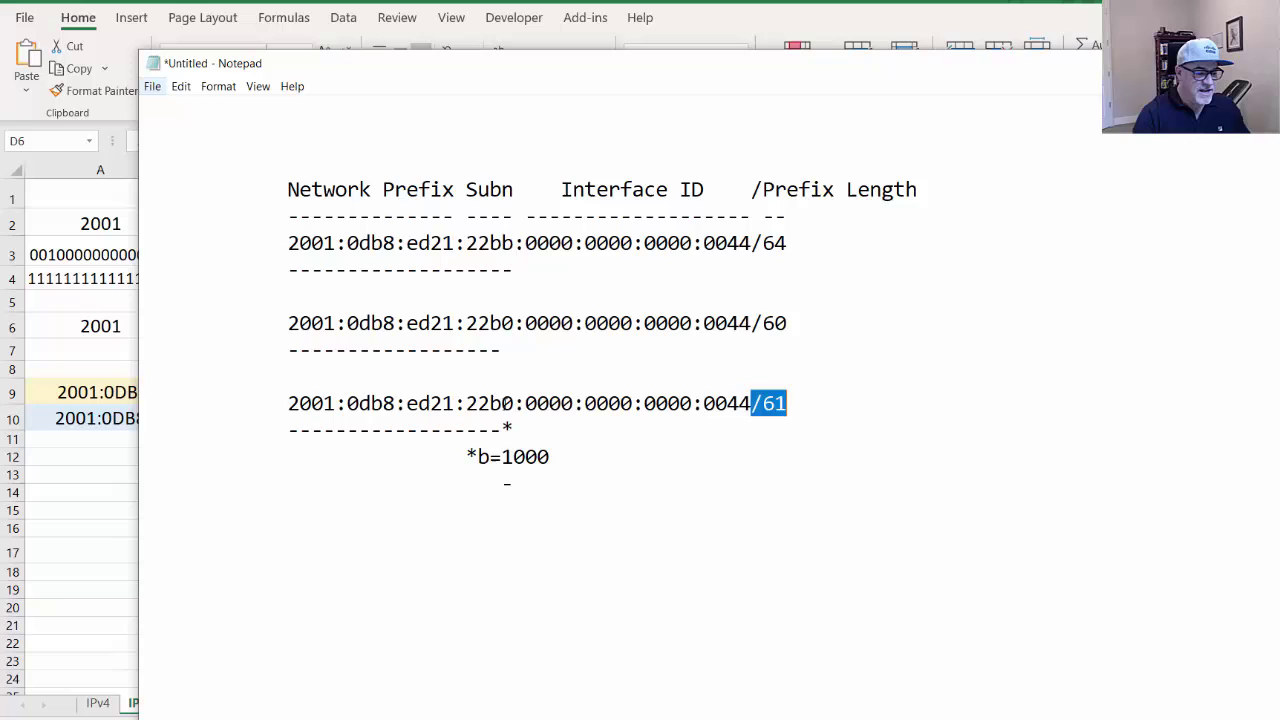
click(501, 403)
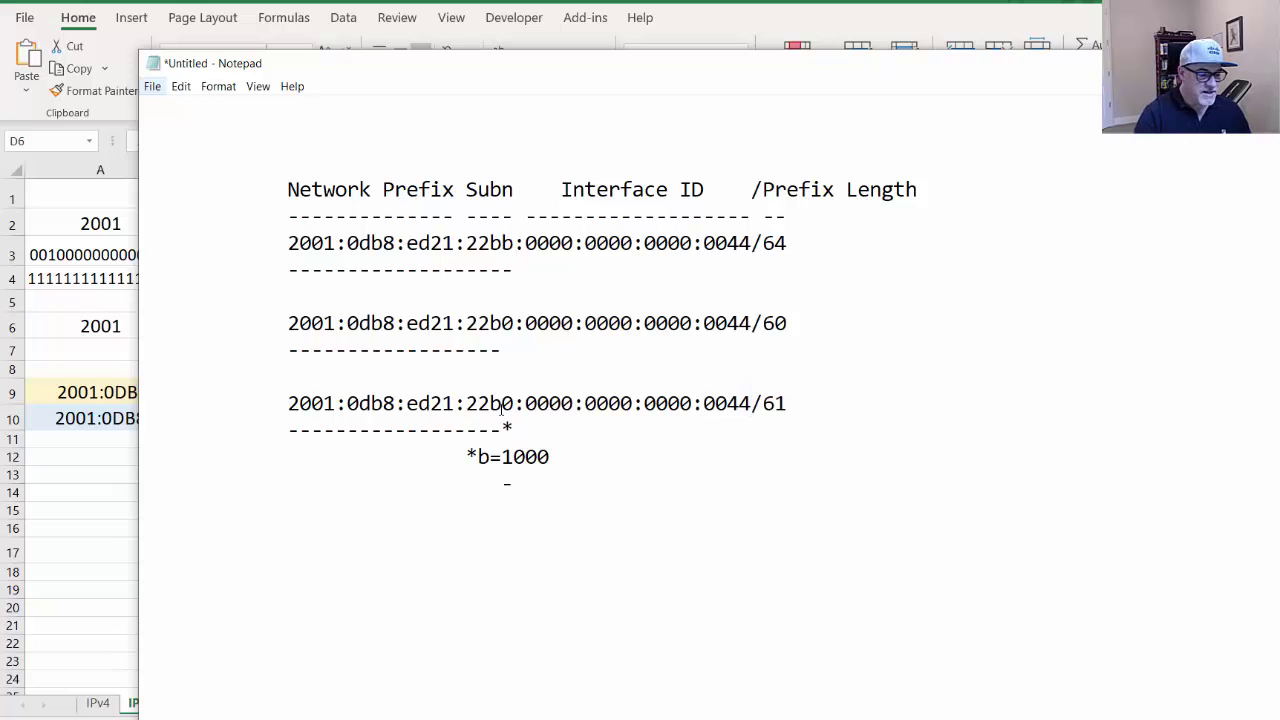
click(514, 403)
key(BackSpace)
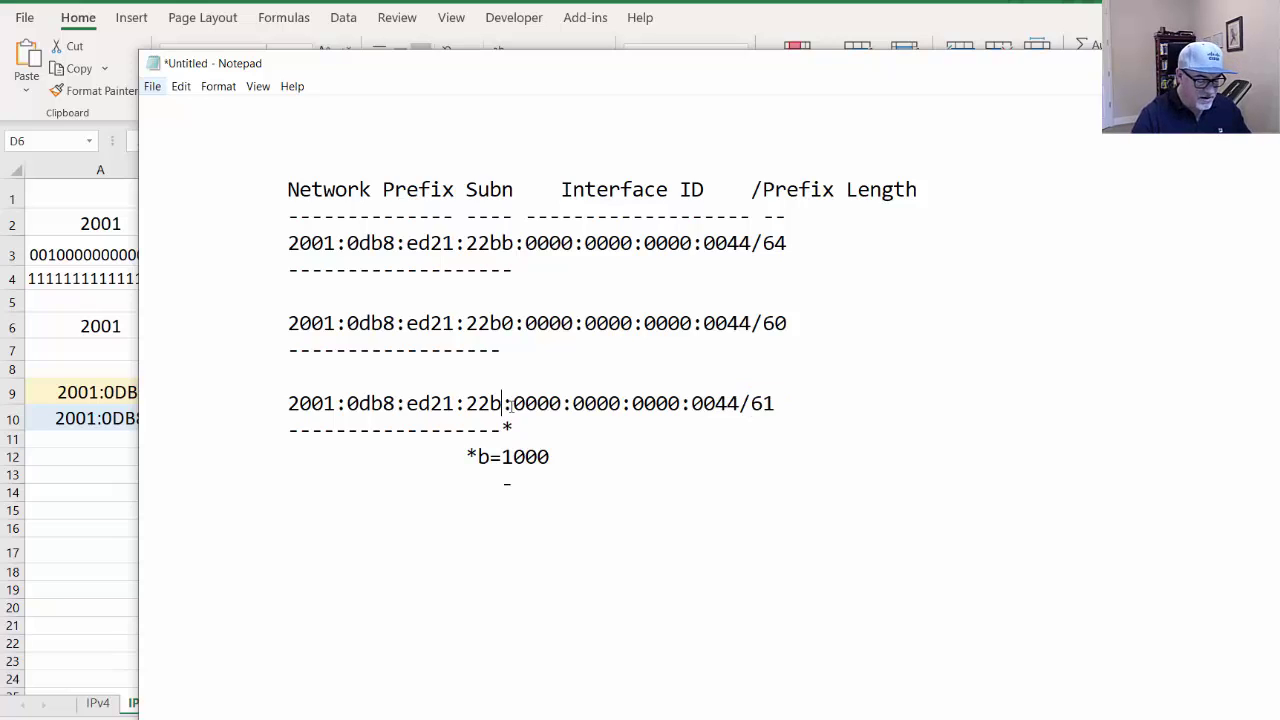
text(b)
Highlight the last b of 22bb, the /61 prefix length and the b=1000 note
key(shift+Right)
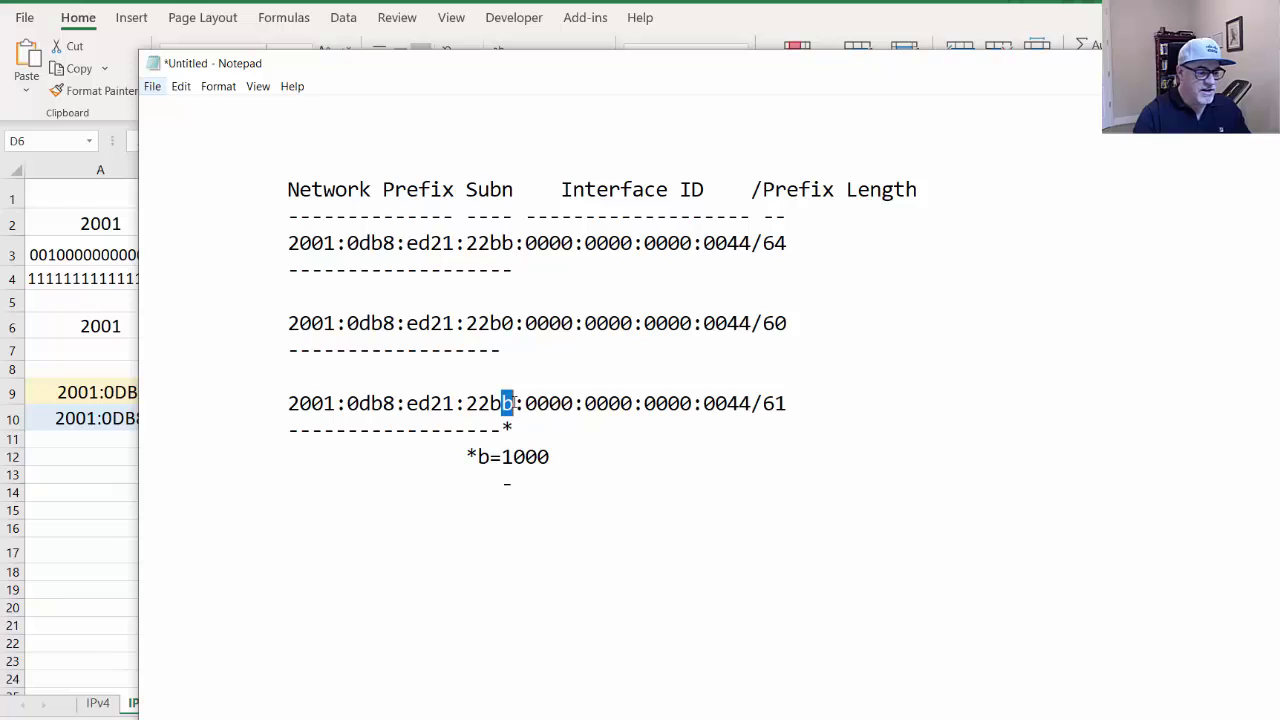
click(503, 405)
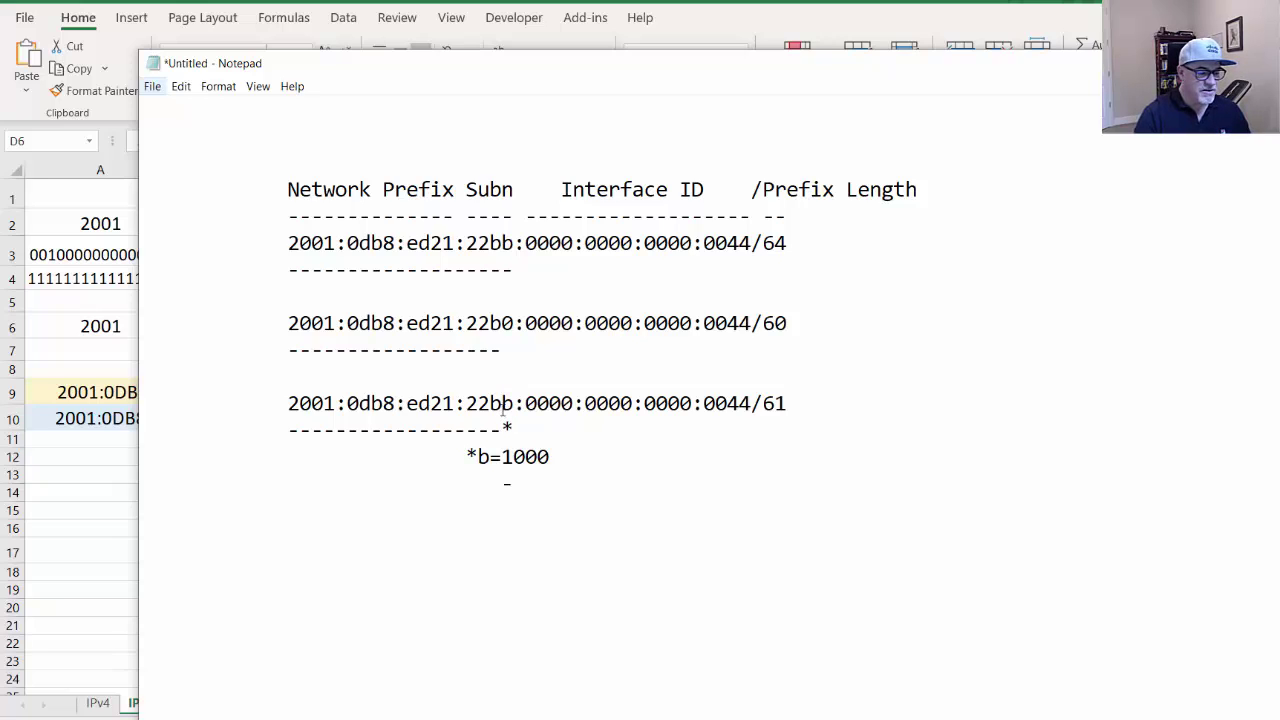
drag(505, 405, 516, 405)
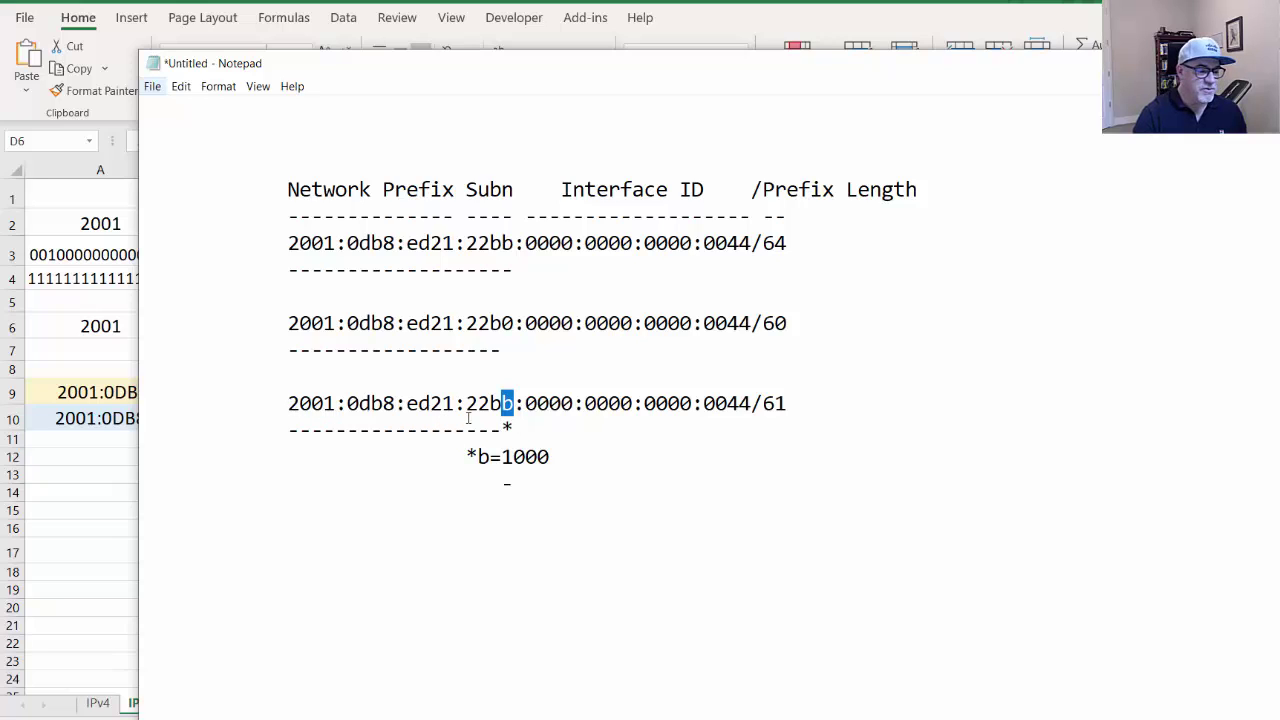
key(Right)
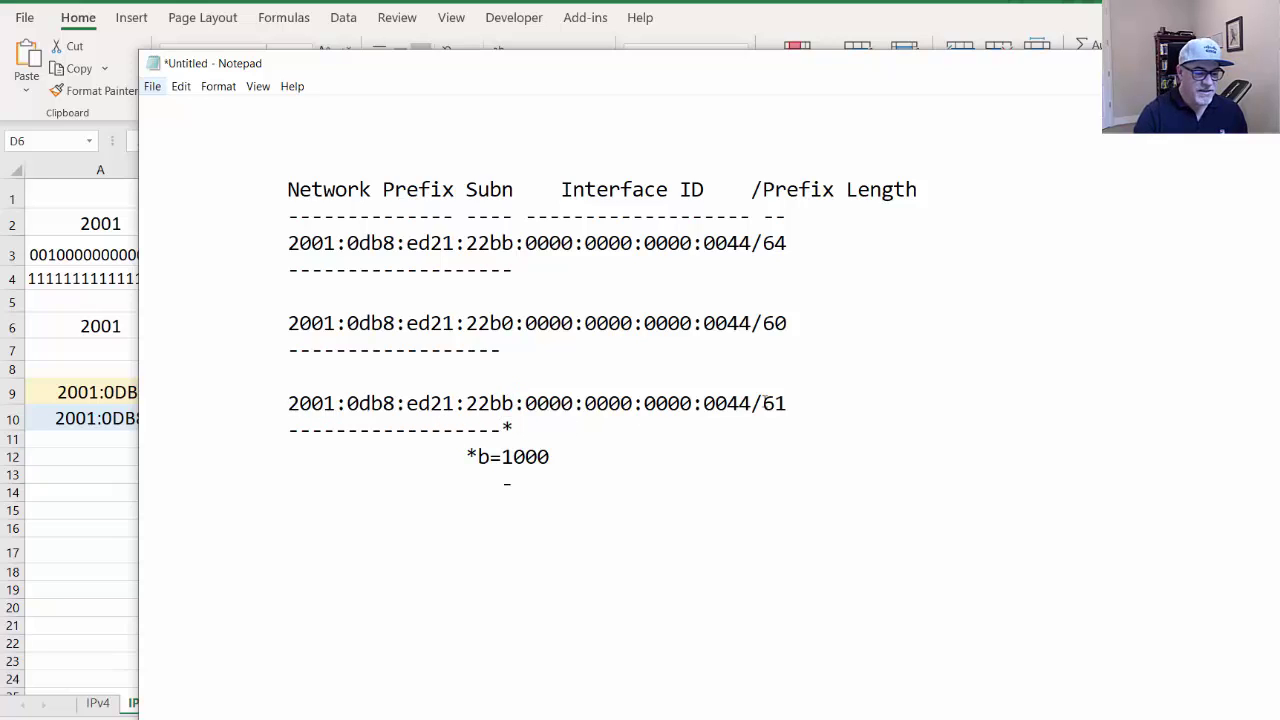
drag(750, 403, 800, 402)
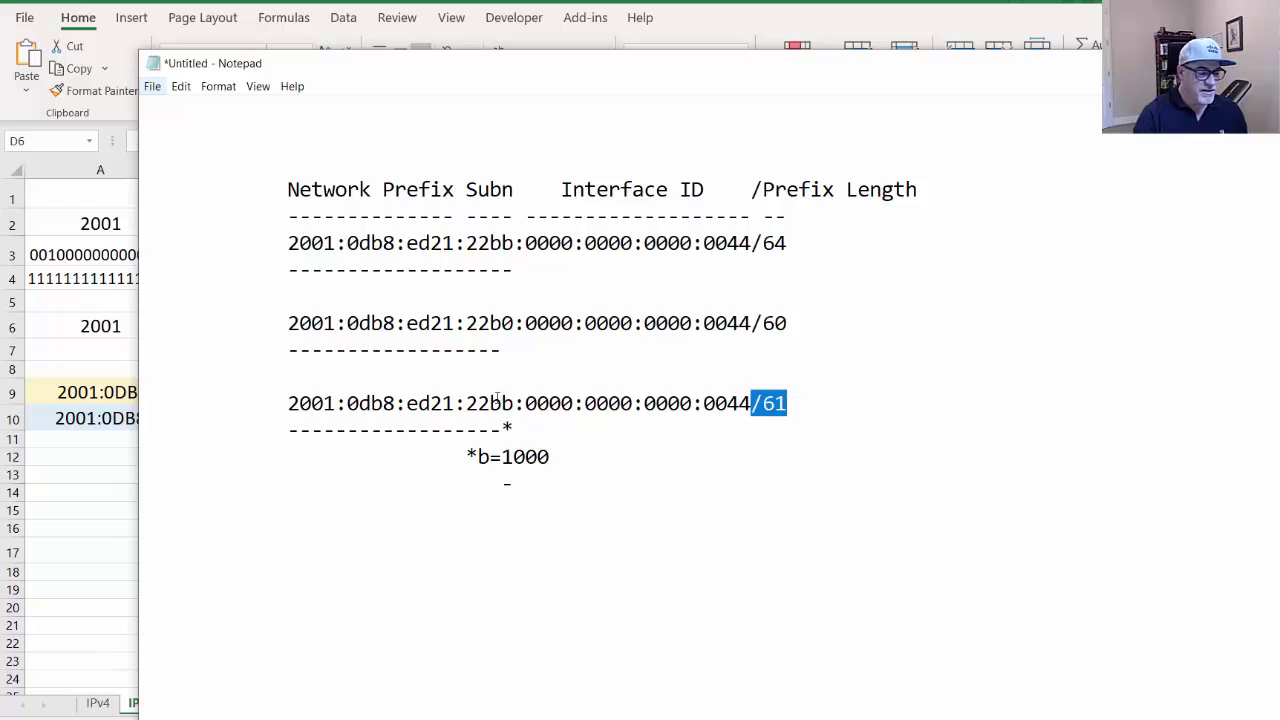
drag(501, 403, 514, 403)
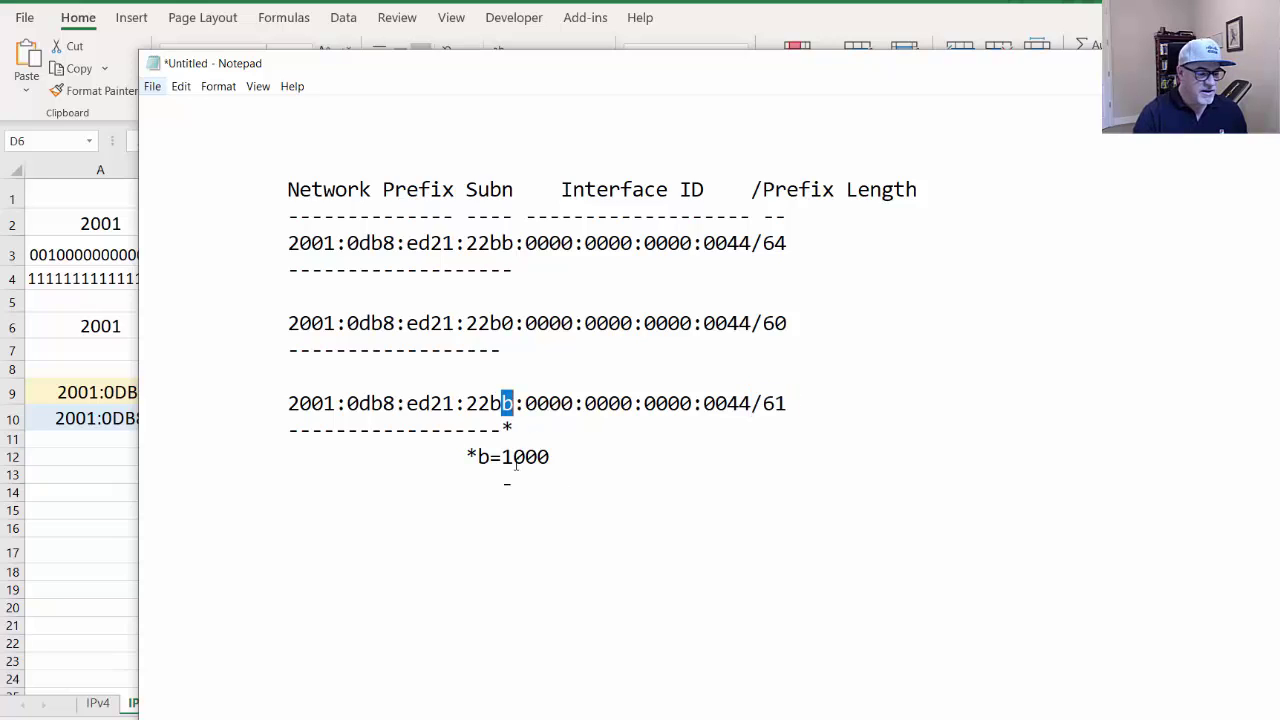
drag(289, 428, 501, 457)
click(298, 428)
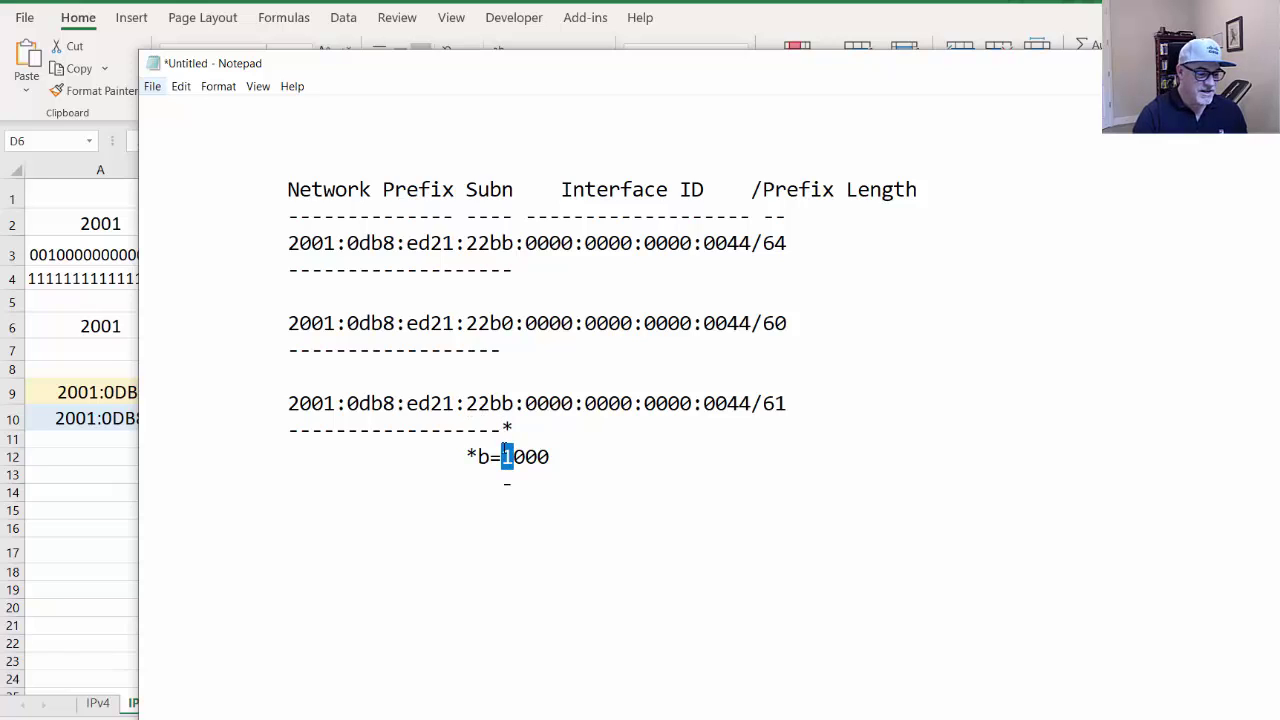
click(505, 452)
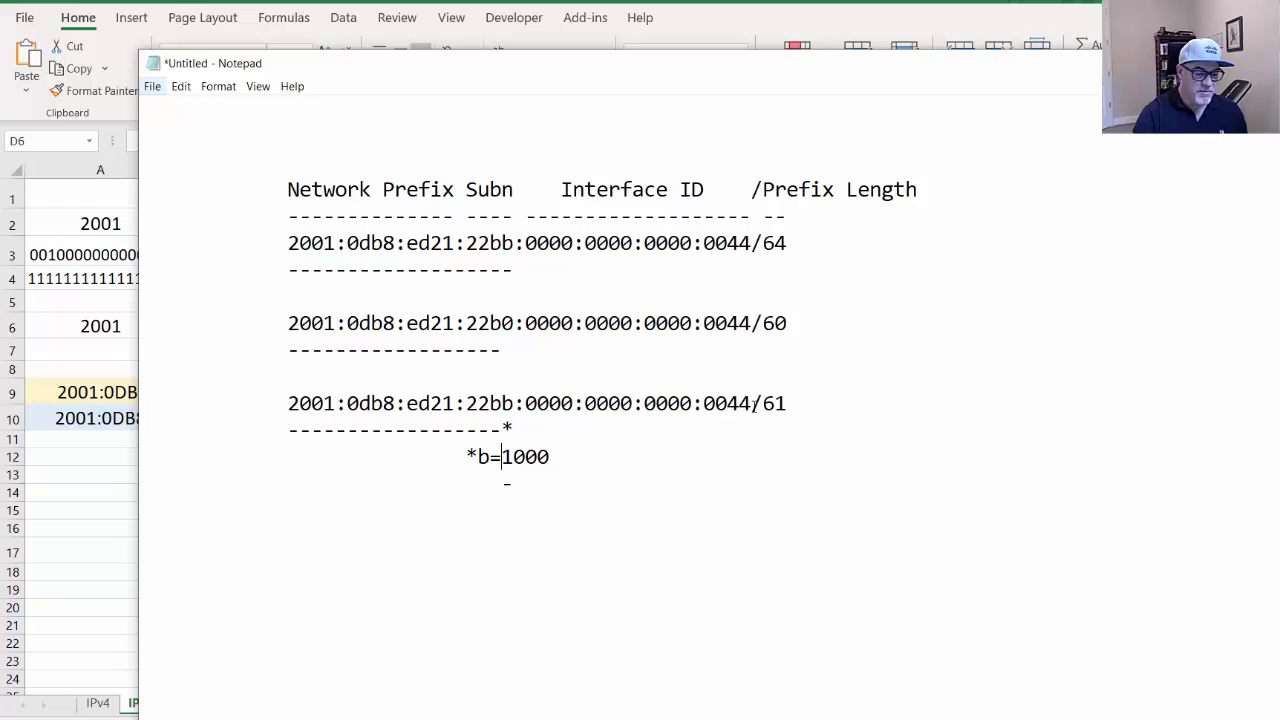
drag(750, 404, 802, 404)
click(502, 457)
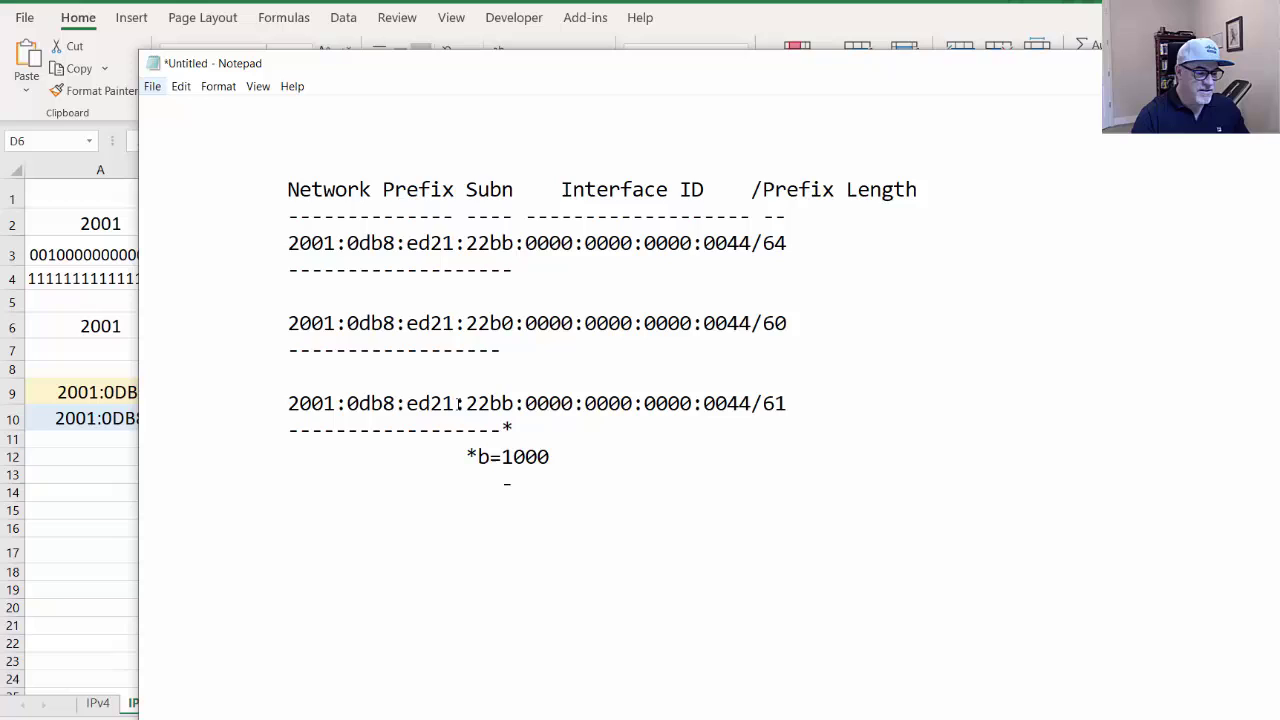
Replace the last b with 8 to make 22b8, then return to Excel
drag(501, 404, 513, 404)
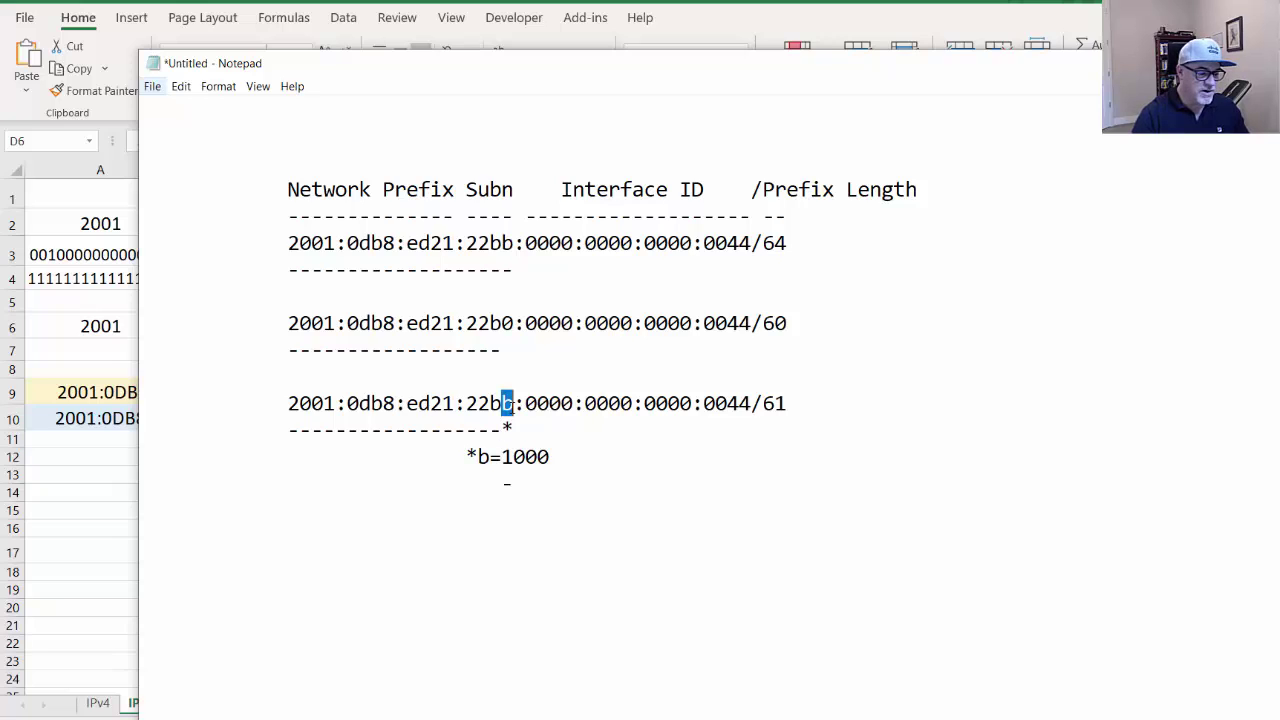
text(8)
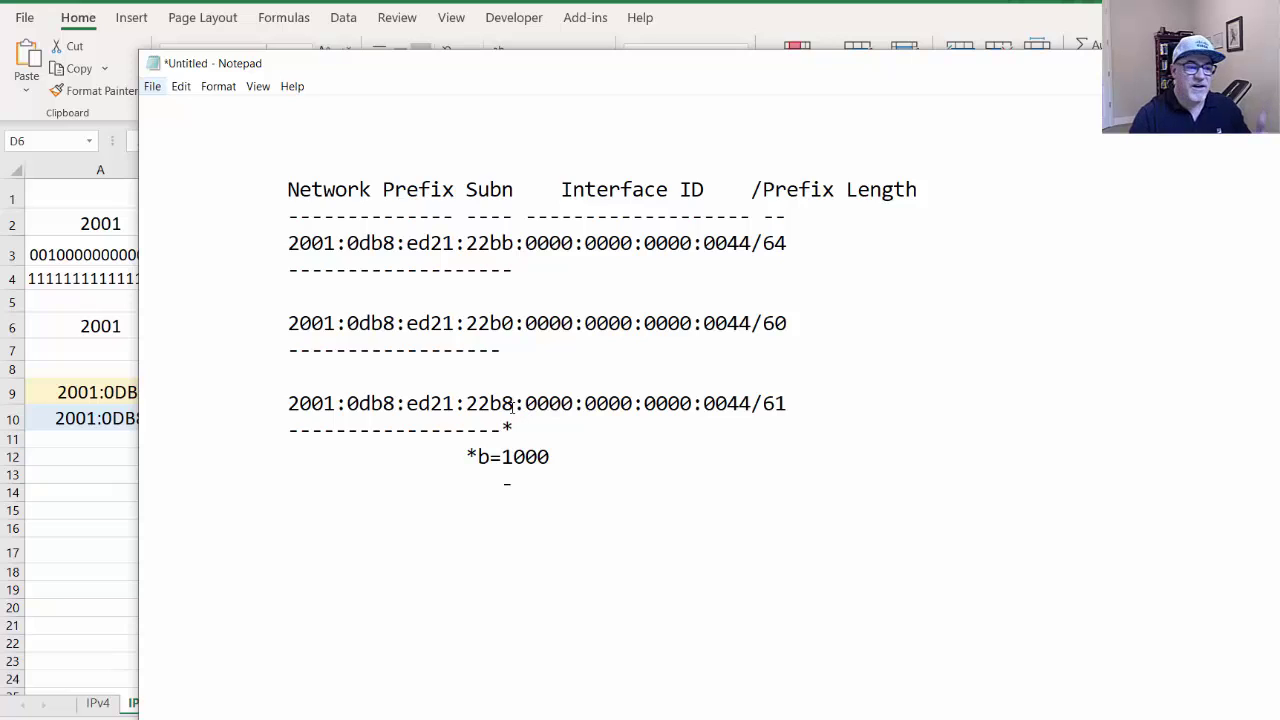
key(alt+Tab)
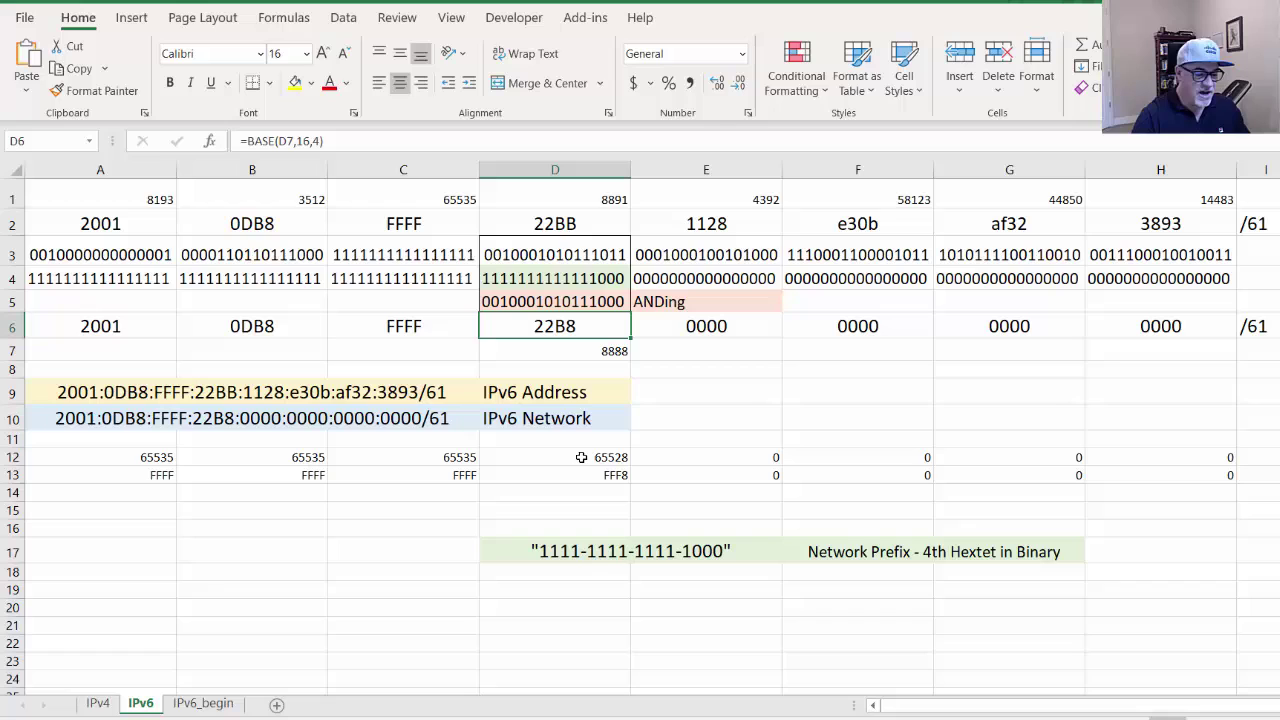
click(205, 704)
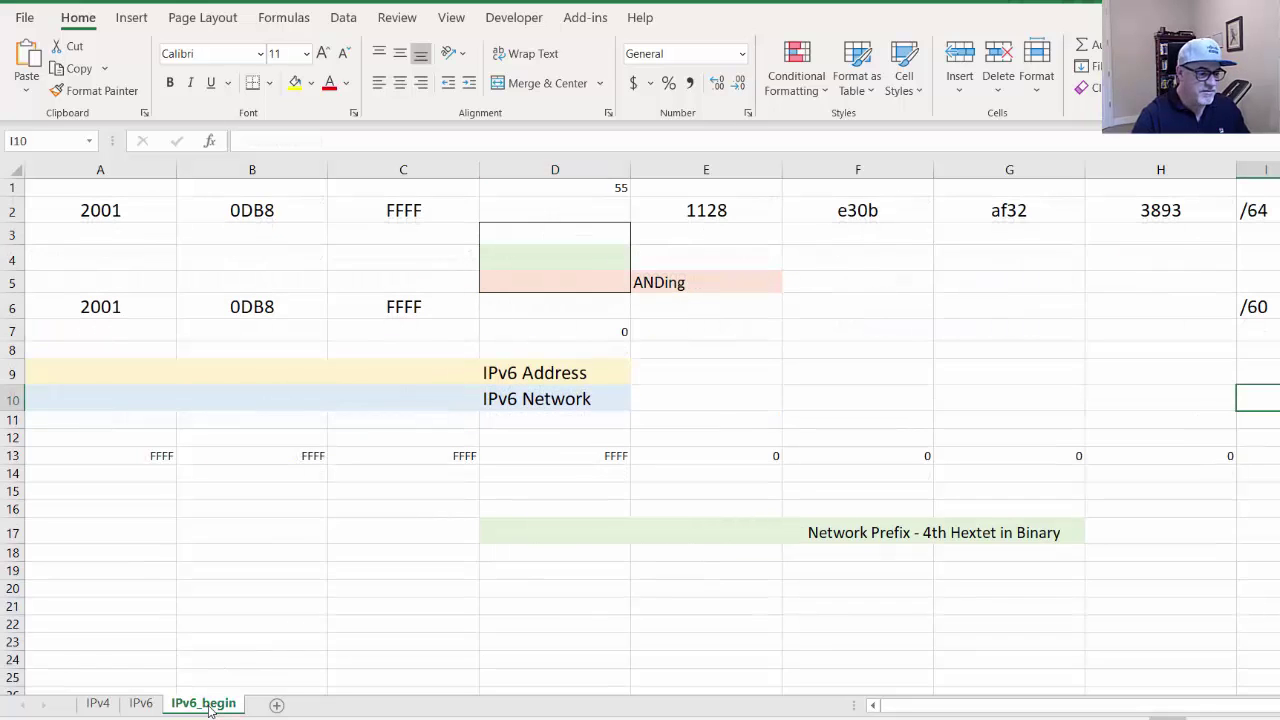
click(531, 202)
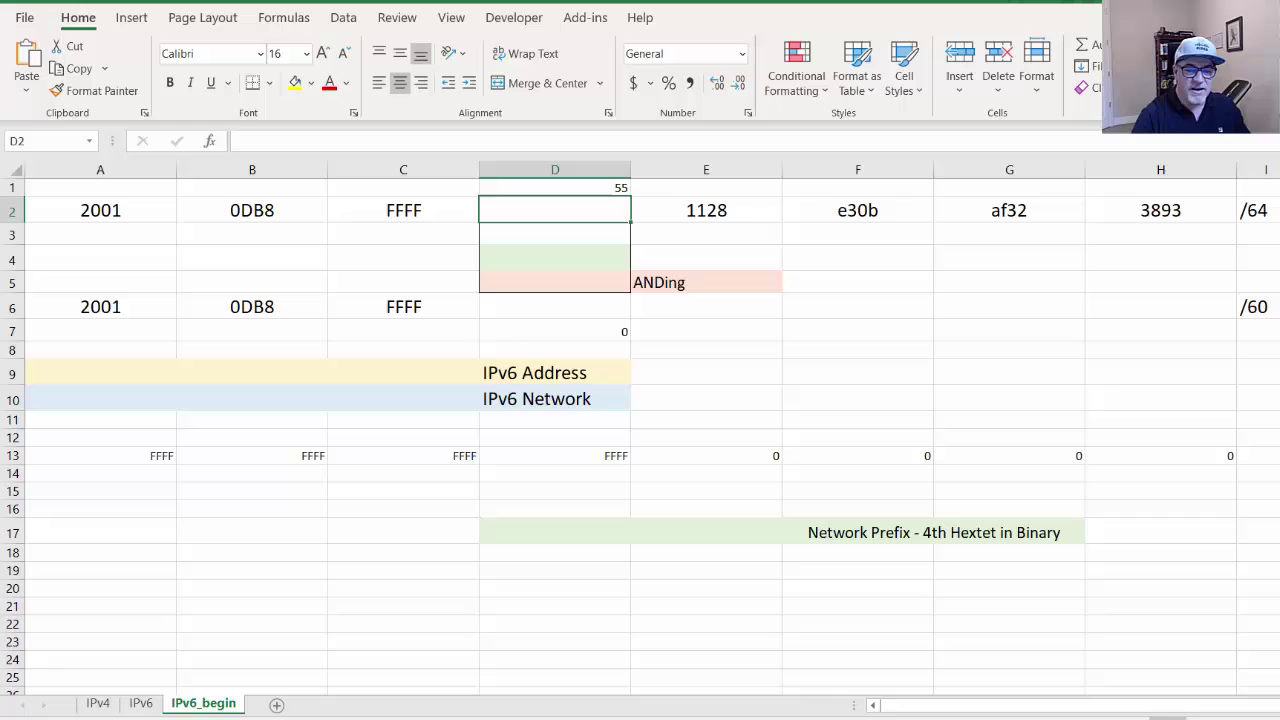
click(143, 708)
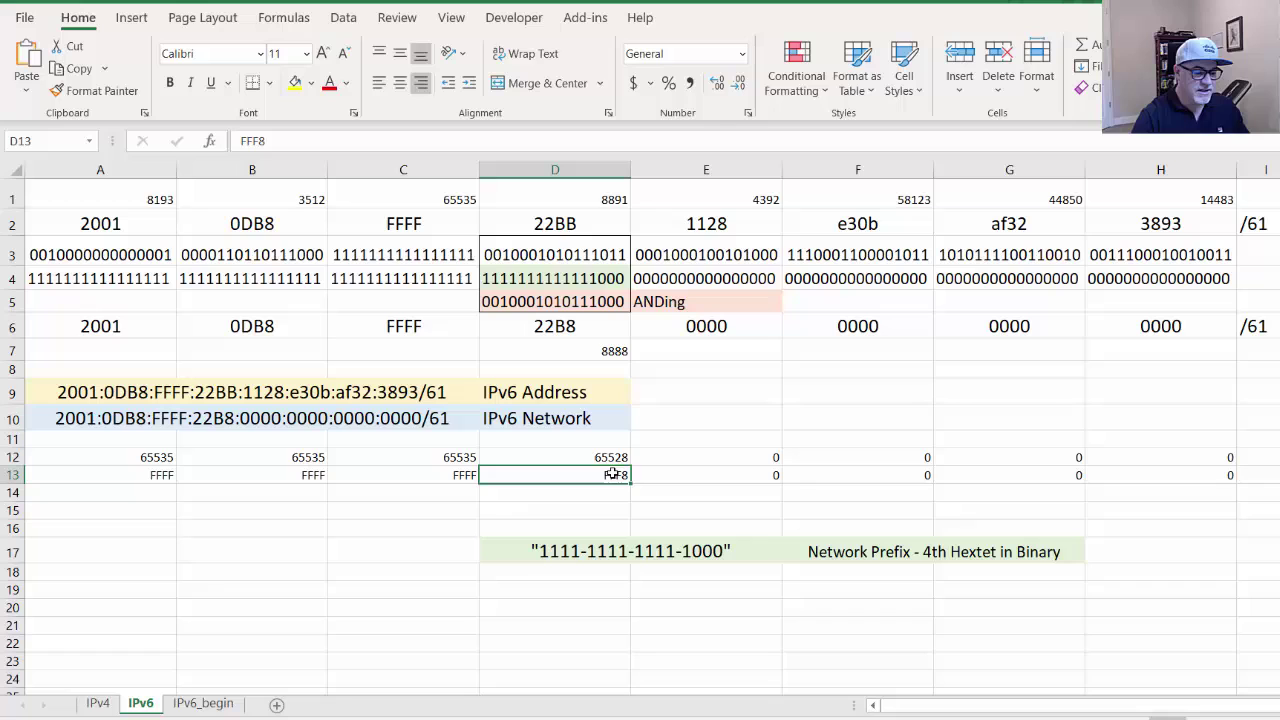
click(243, 393)
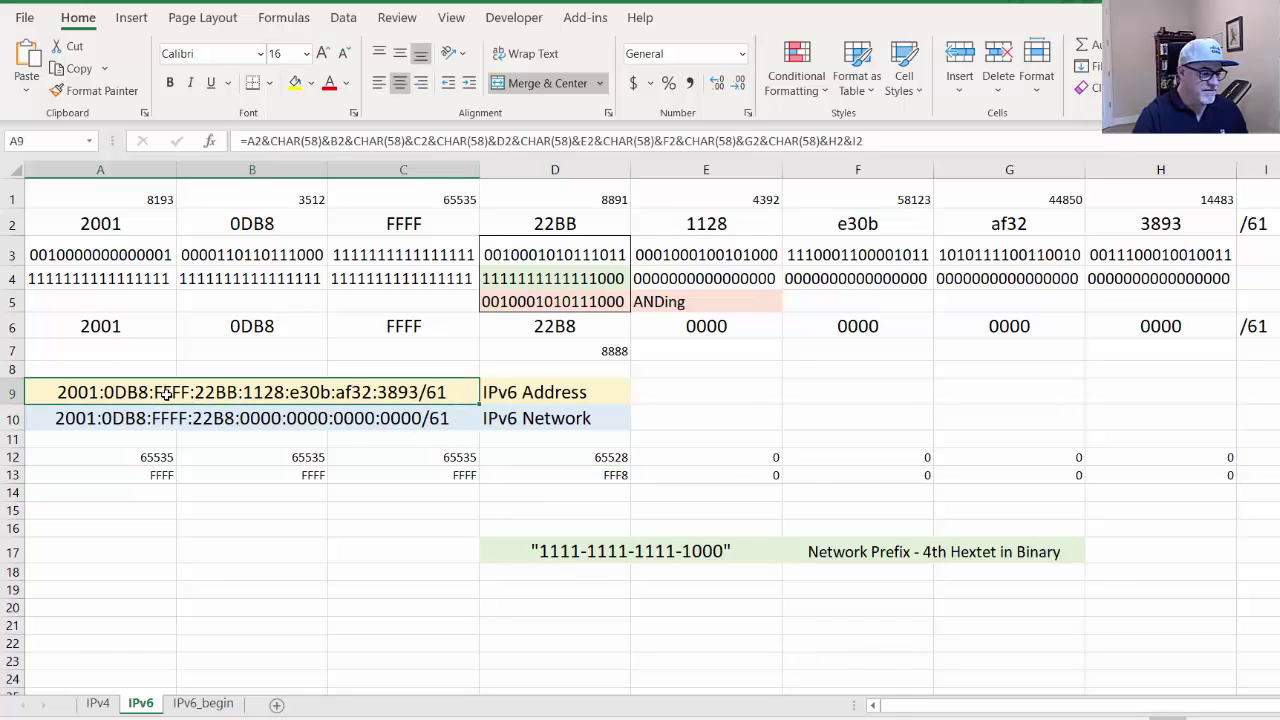
click(225, 425)
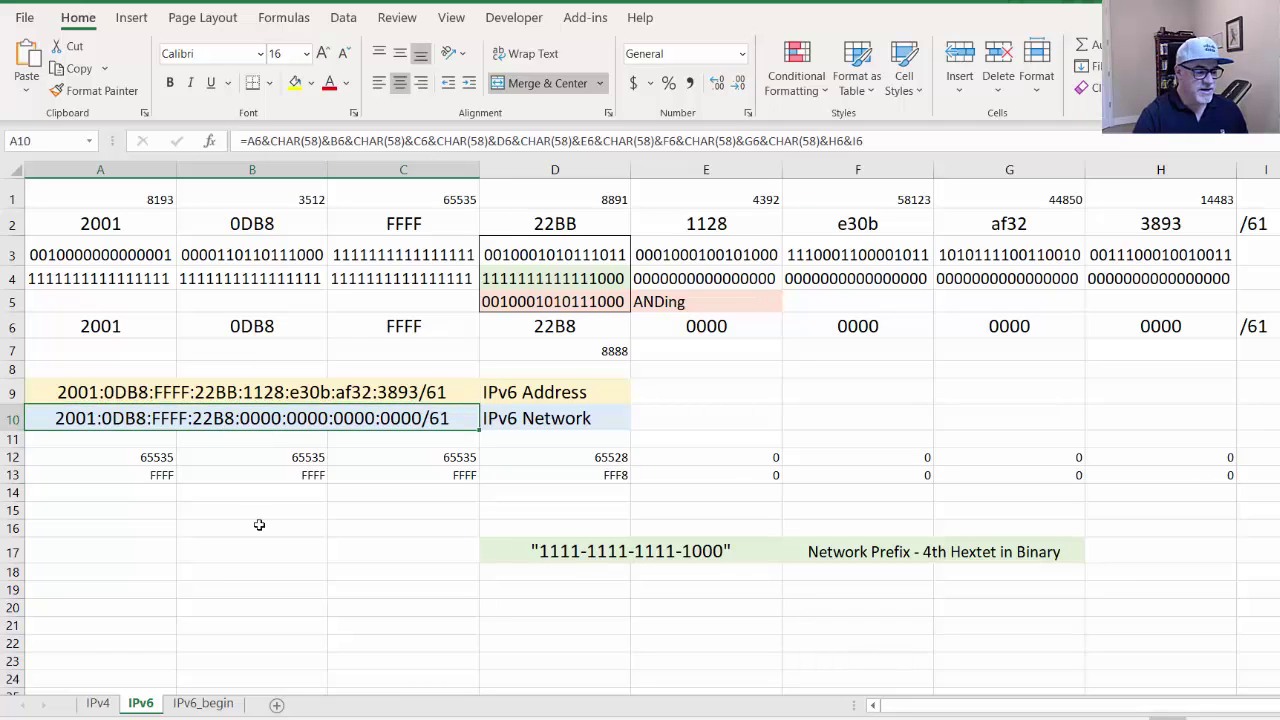